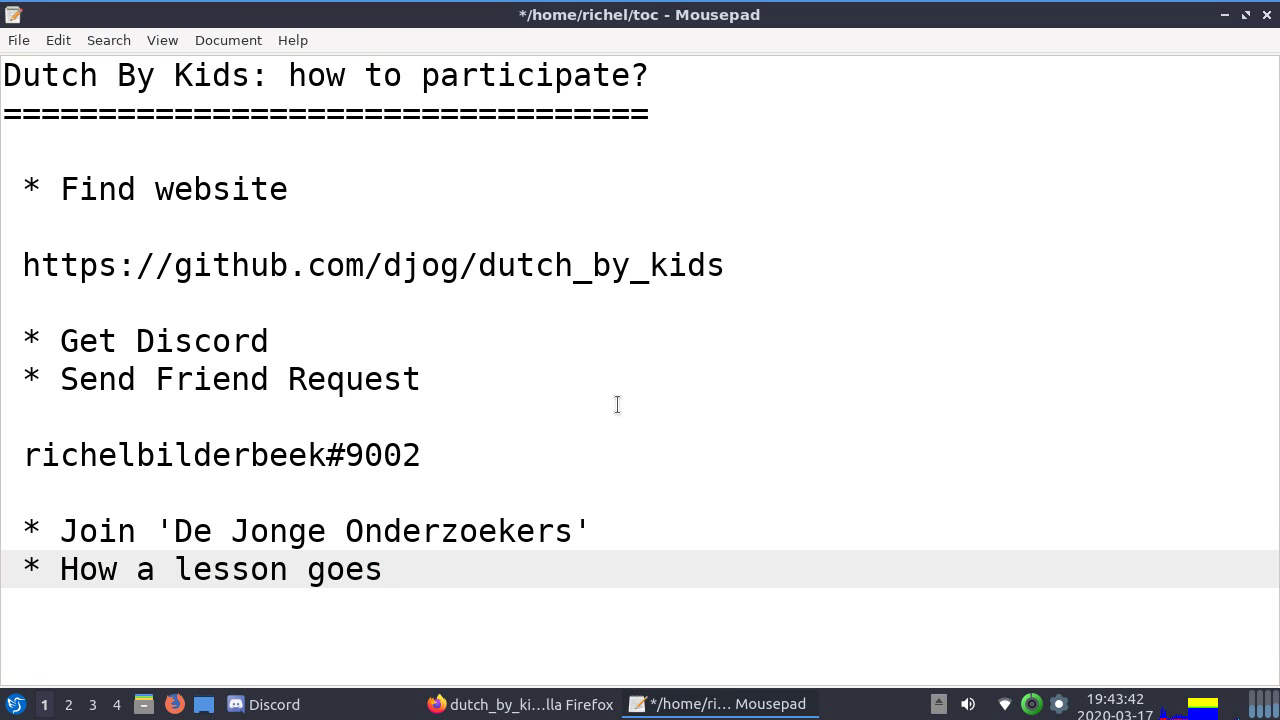
# From the start of the outline, highlight the 'Find website' item and the GitHub link below it
pyautogui.hotkey('ctrl', 'Home')
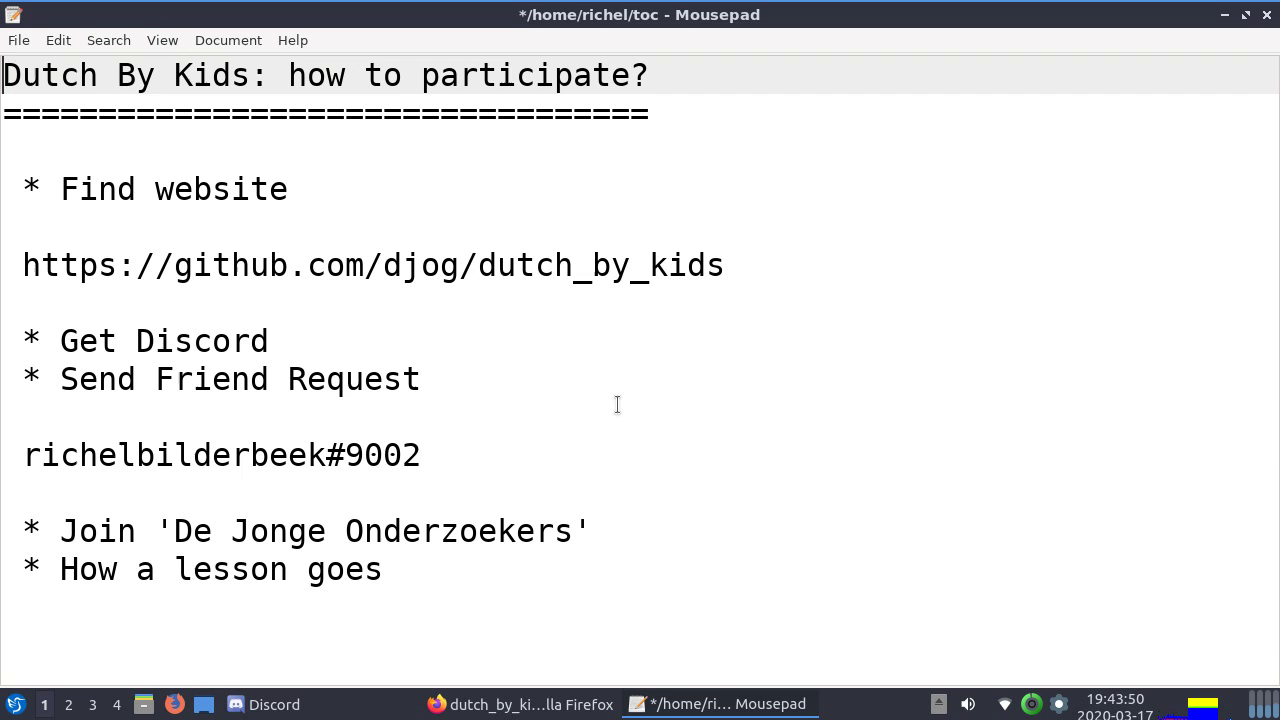
pyautogui.press('Down')
pyautogui.press('Down')
pyautogui.press('Down')
pyautogui.hotkey('shift', 'Down')
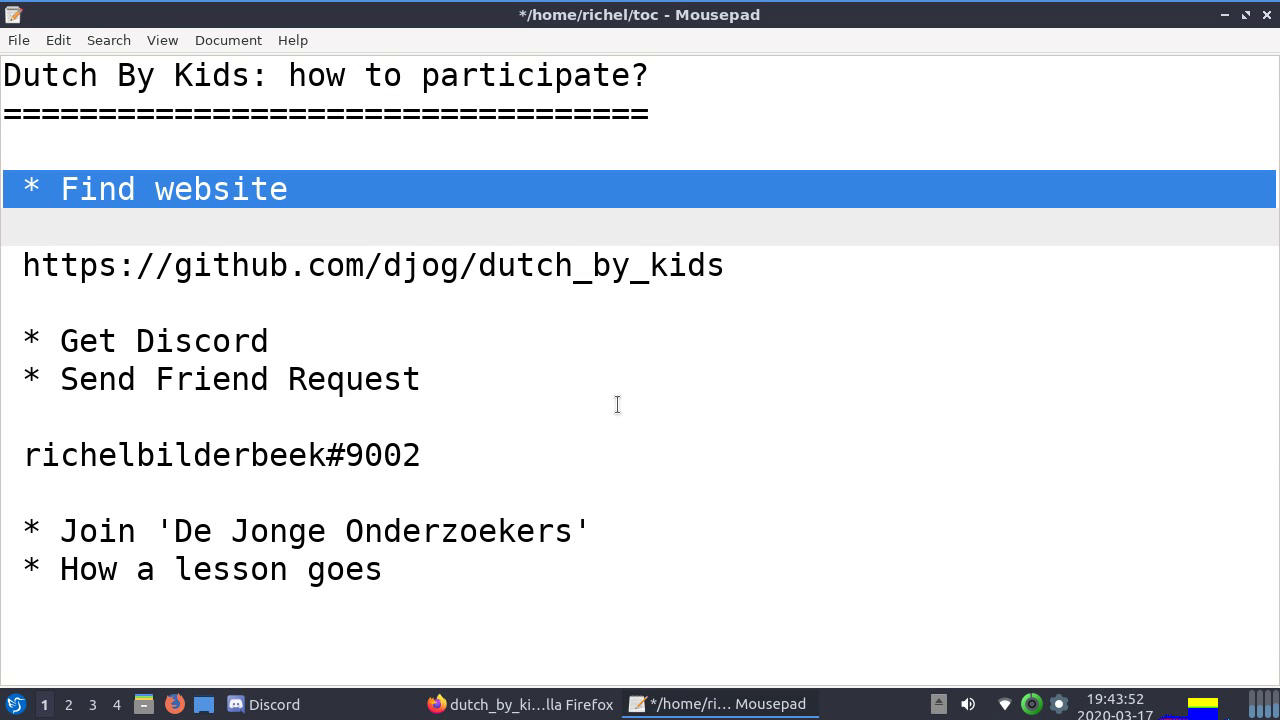
pyautogui.press('Down')
pyautogui.press('Right')
pyautogui.hotkey('shift', 'End')
pyautogui.press('Down')
pyautogui.press('Down')
pyautogui.press('Home')
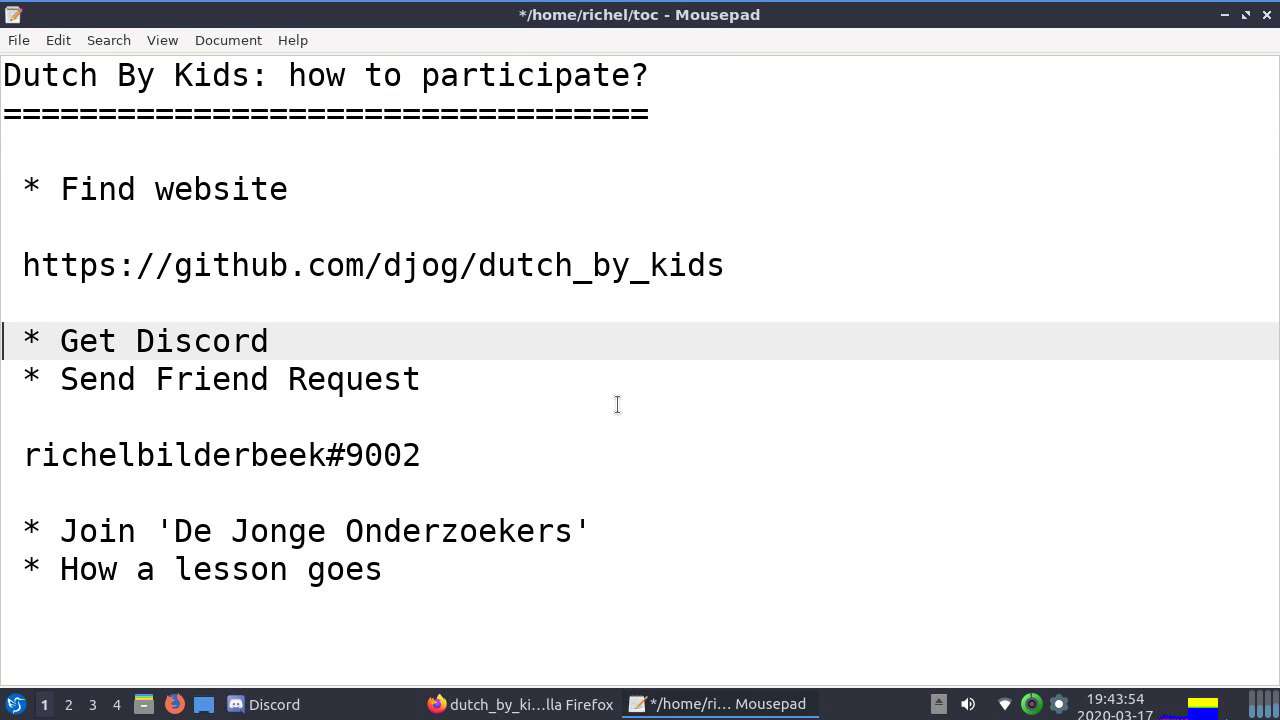
# Highlight the 'Get Discord' item and the 'Send Friend Request' item in the outline, one after the other
pyautogui.hotkey('shift', 'Down')
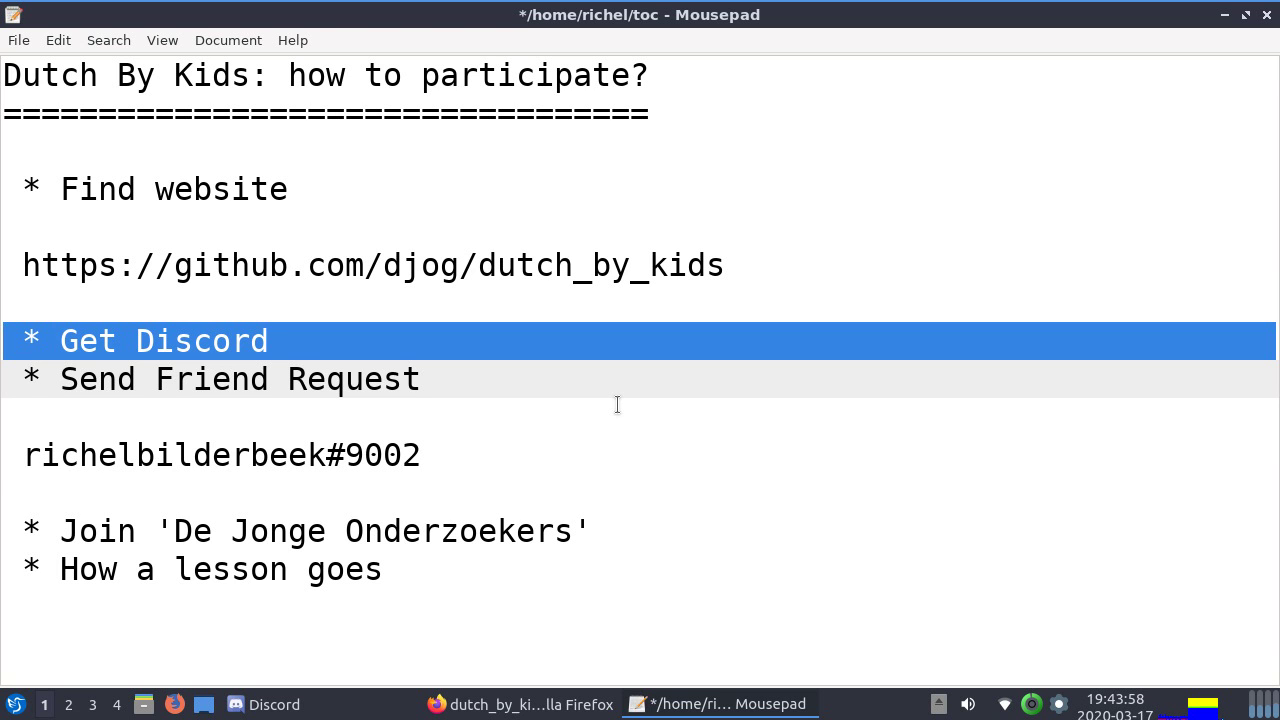
pyautogui.press('Right')
pyautogui.press('Left')
pyautogui.press('Right')
pyautogui.hotkey('shift', 'Down')
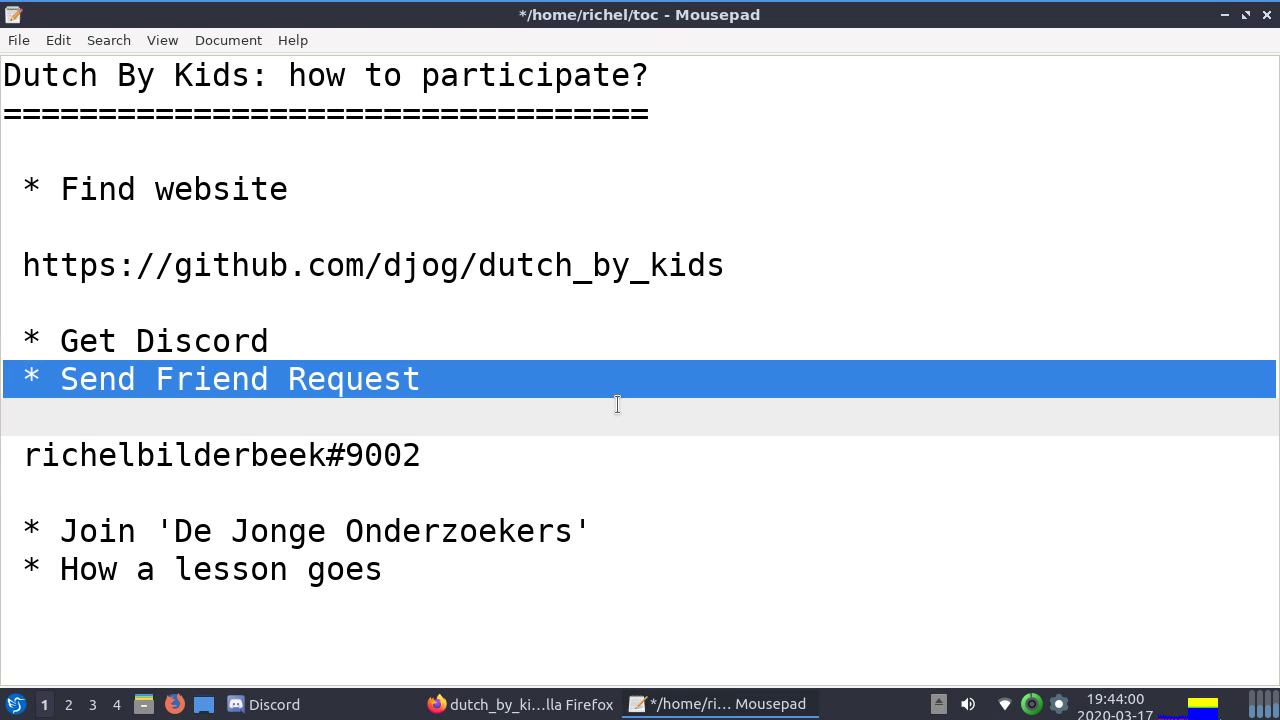
pyautogui.hotkey('shift', 'Down')
pyautogui.press('Up')
pyautogui.press('Up')
pyautogui.press('Up')
pyautogui.press('Down')
pyautogui.press('Down')
pyautogui.press('Down')
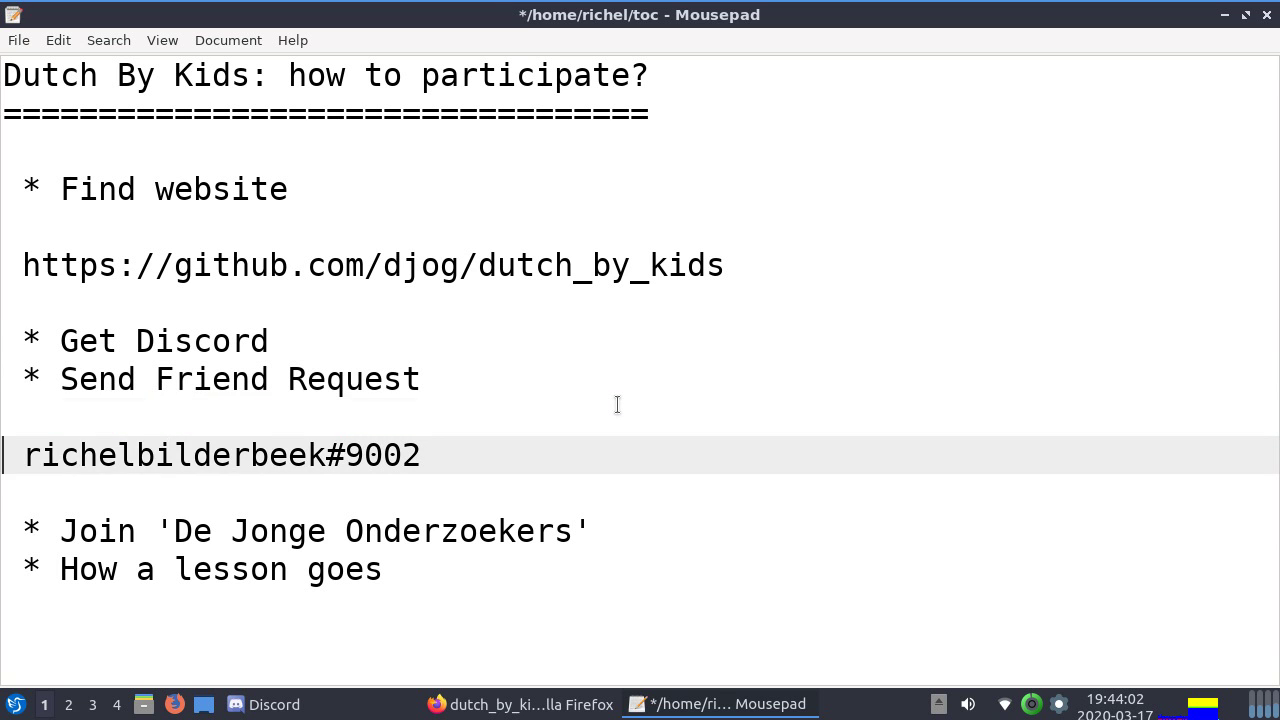
# Highlight the Discord username, the "Join 'De Jonge Onderzoekers'" item and the 'How a lesson goes' item in the outline
pyautogui.press('Home')
pyautogui.hotkey('ctrl', 'shift', 'Right')
pyautogui.press('Down')
pyautogui.press('Down')
pyautogui.press('Home')
pyautogui.hotkey('shift', 'Down')
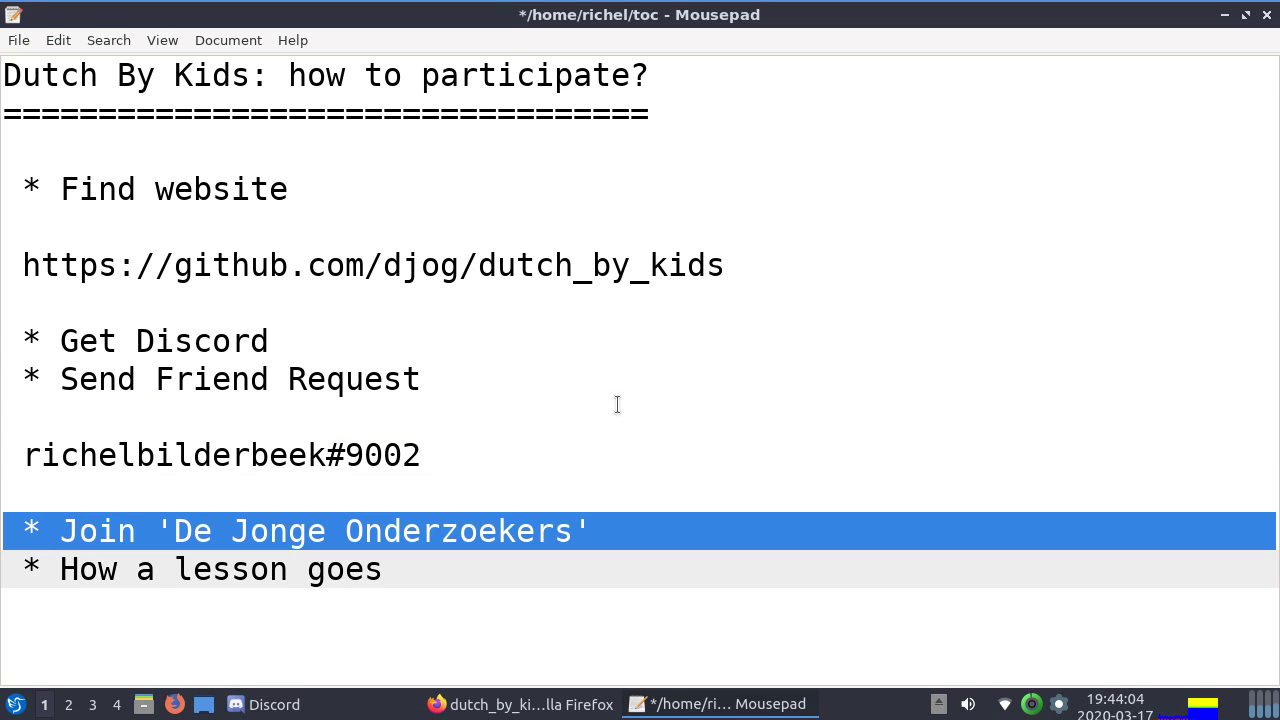
pyautogui.press('End')
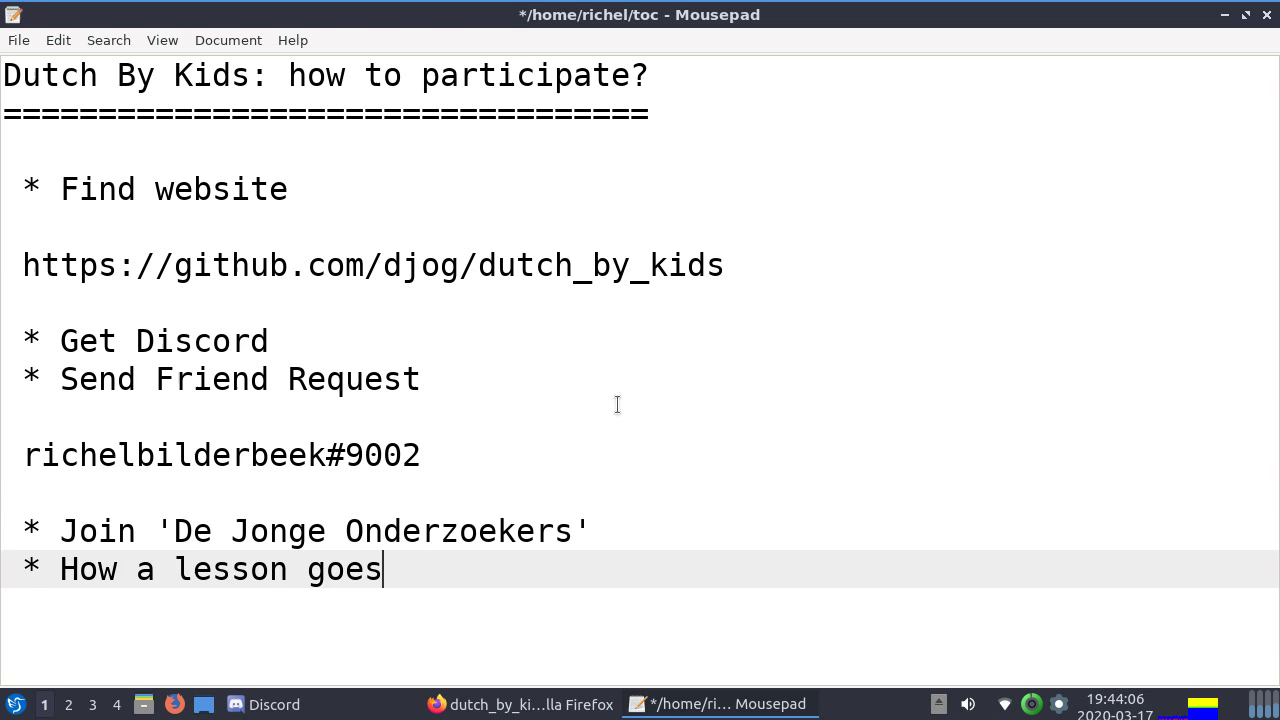
pyautogui.press('Home')
pyautogui.press('Right')
pyautogui.hotkey('shift', 'End')
pyautogui.press('End')
pyautogui.click(419, 214)
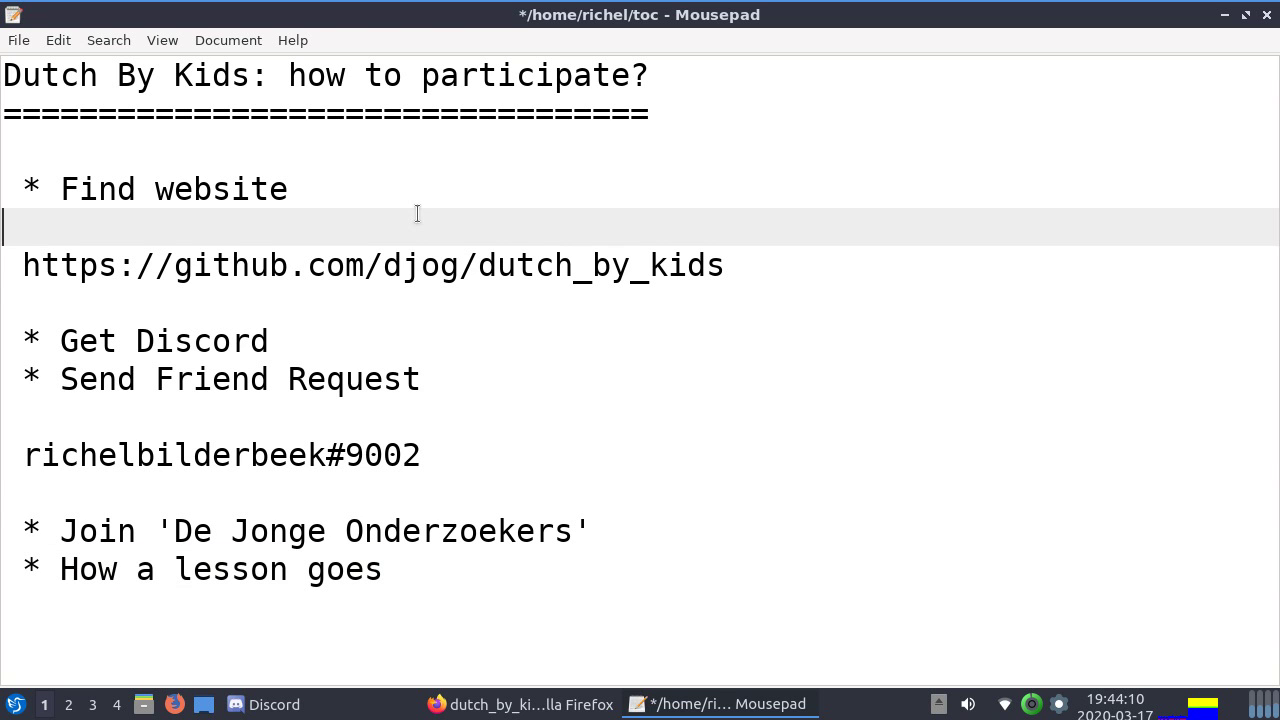
pyautogui.press('Down')
pyautogui.hotkey('ctrl', 'shift', 'Right')
pyautogui.press('Right')
pyautogui.press('Left')
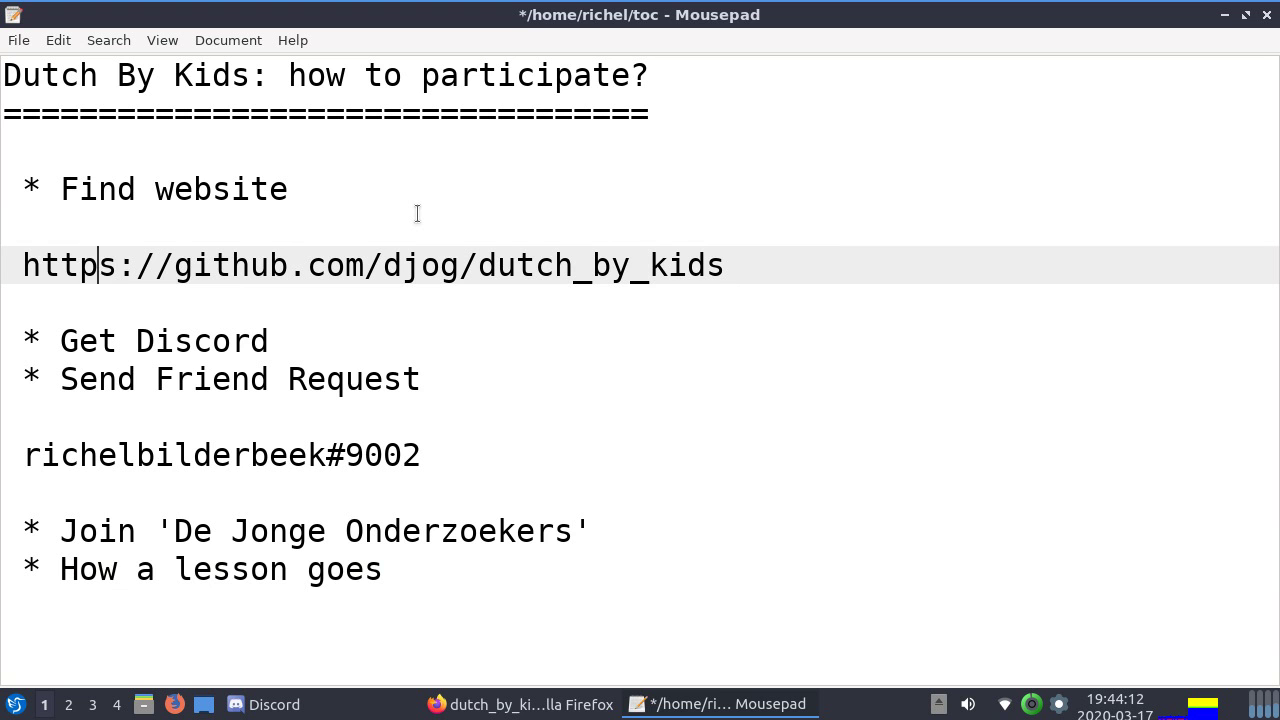
pyautogui.hotkey('shift', 'Right')
pyautogui.hotkey('shift', 'Right')
pyautogui.hotkey('shift', 'Right')
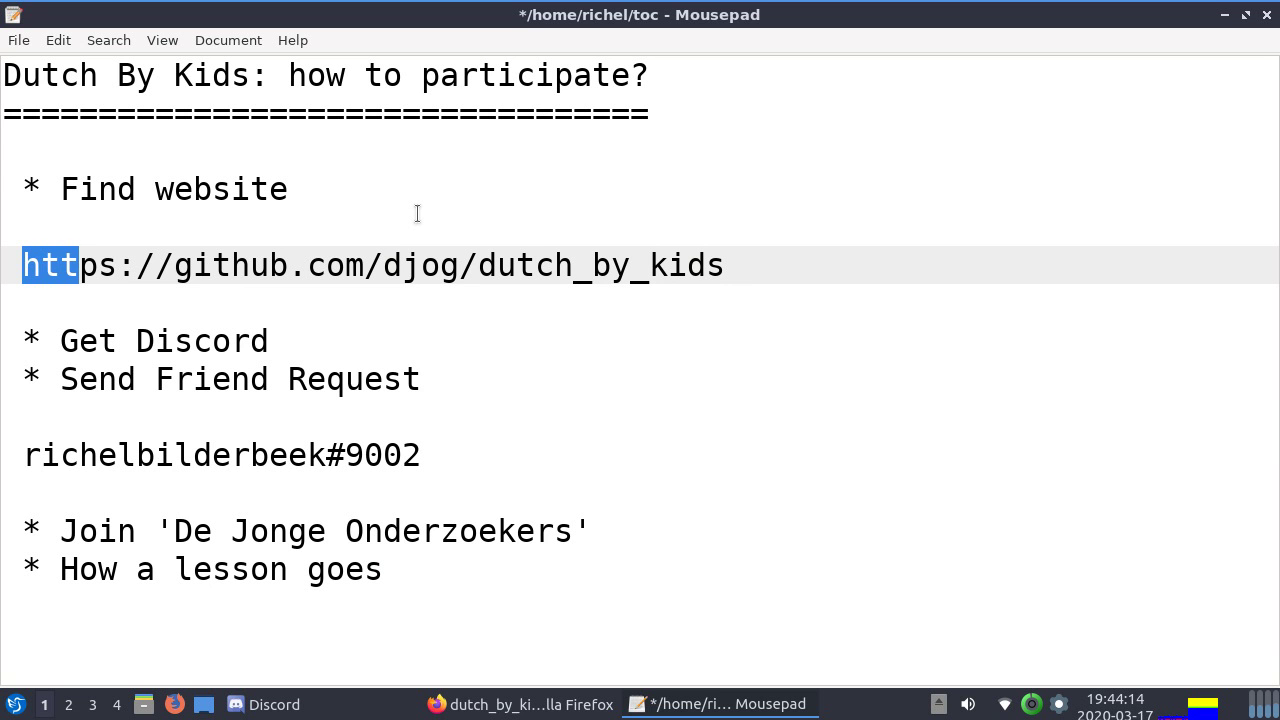
pyautogui.hotkey('shift', 'End')
pyautogui.hotkey('ctrl', 'c')
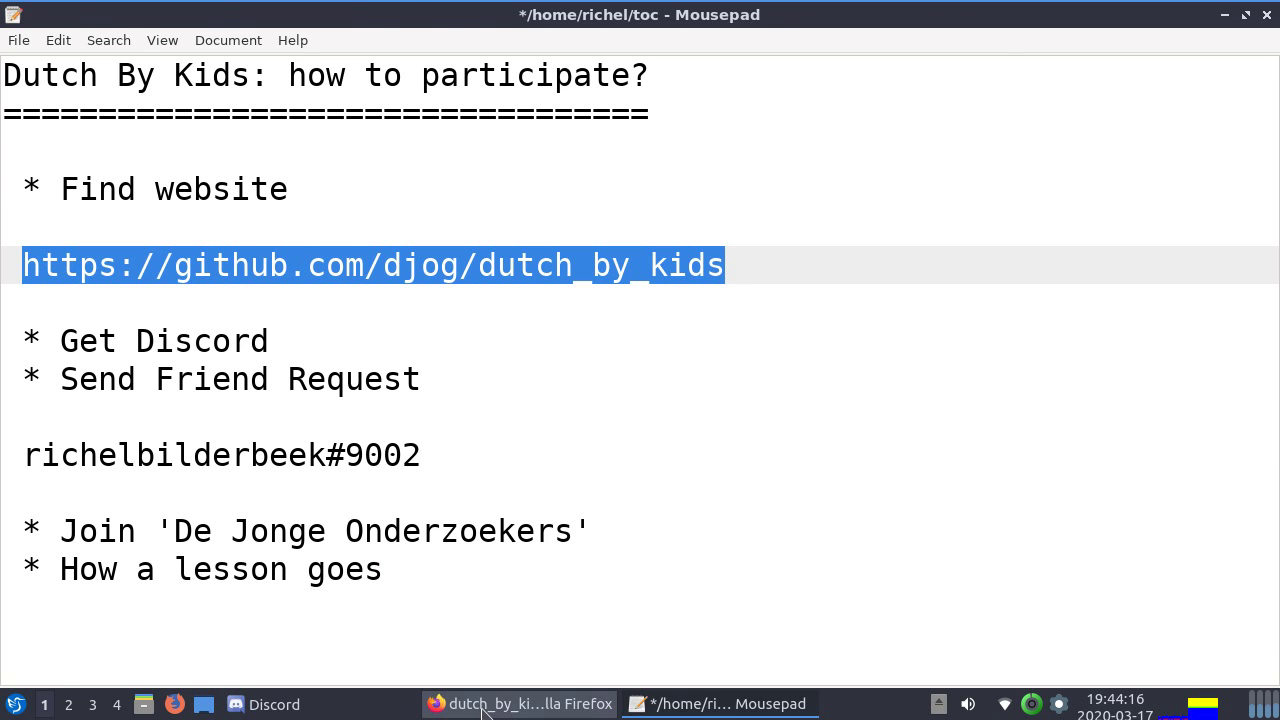
pyautogui.click(520, 704)
pyautogui.hotkey('ctrl', 'shift', 'p')
pyautogui.hotkey('ctrl', 'v')
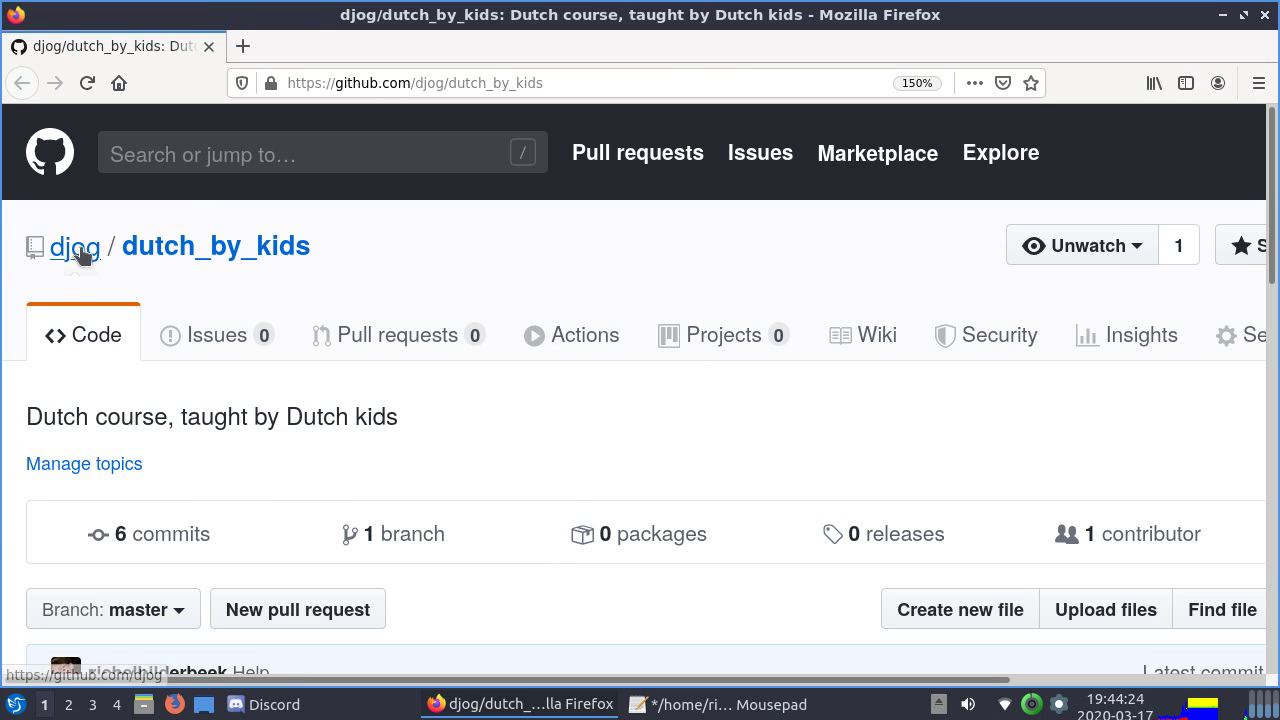
# Find the README of the dutch_by_kids repository and open its 'here' link for people who want to participate
pyautogui.moveTo(72, 255)
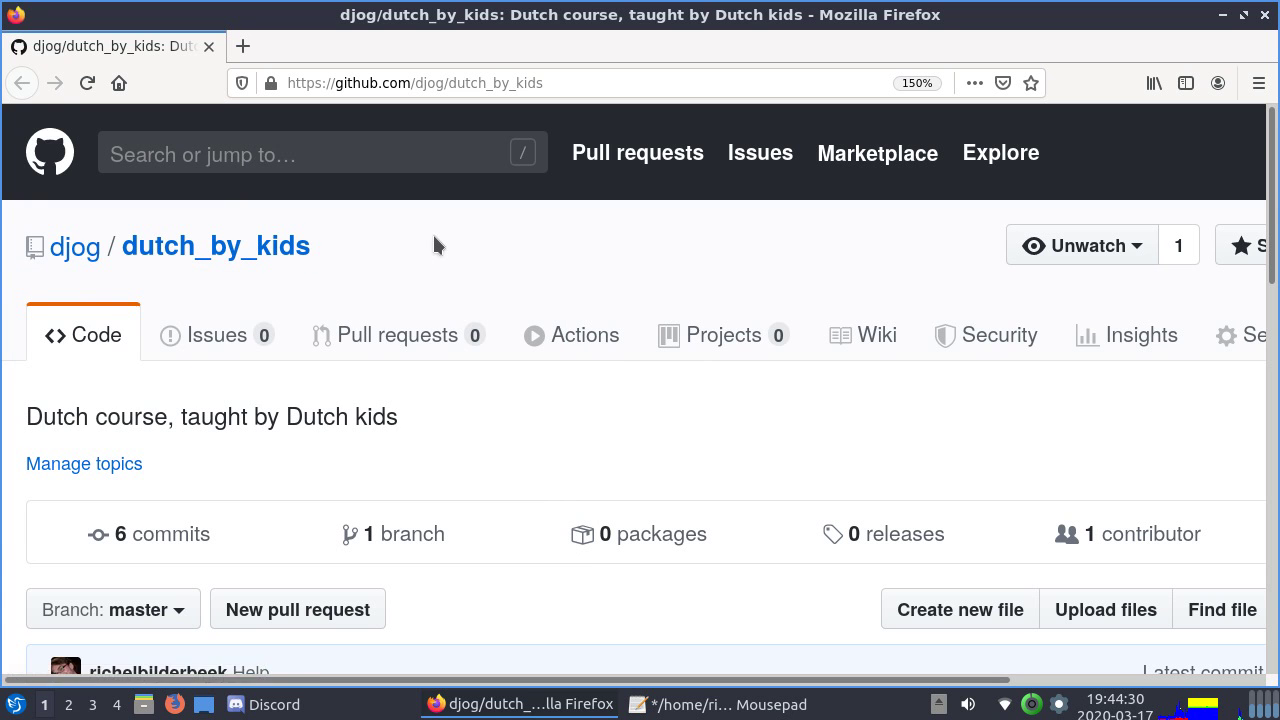
pyautogui.scroll(-10, 434, 238)
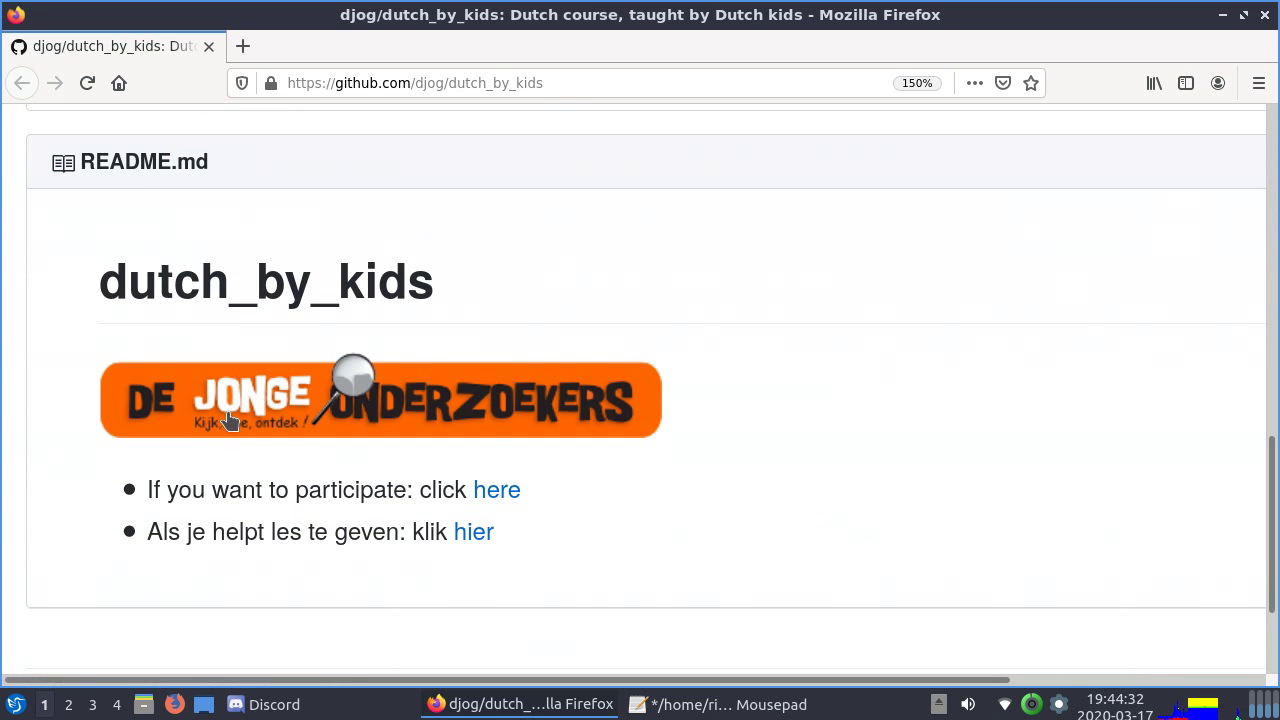
pyautogui.click(506, 494)
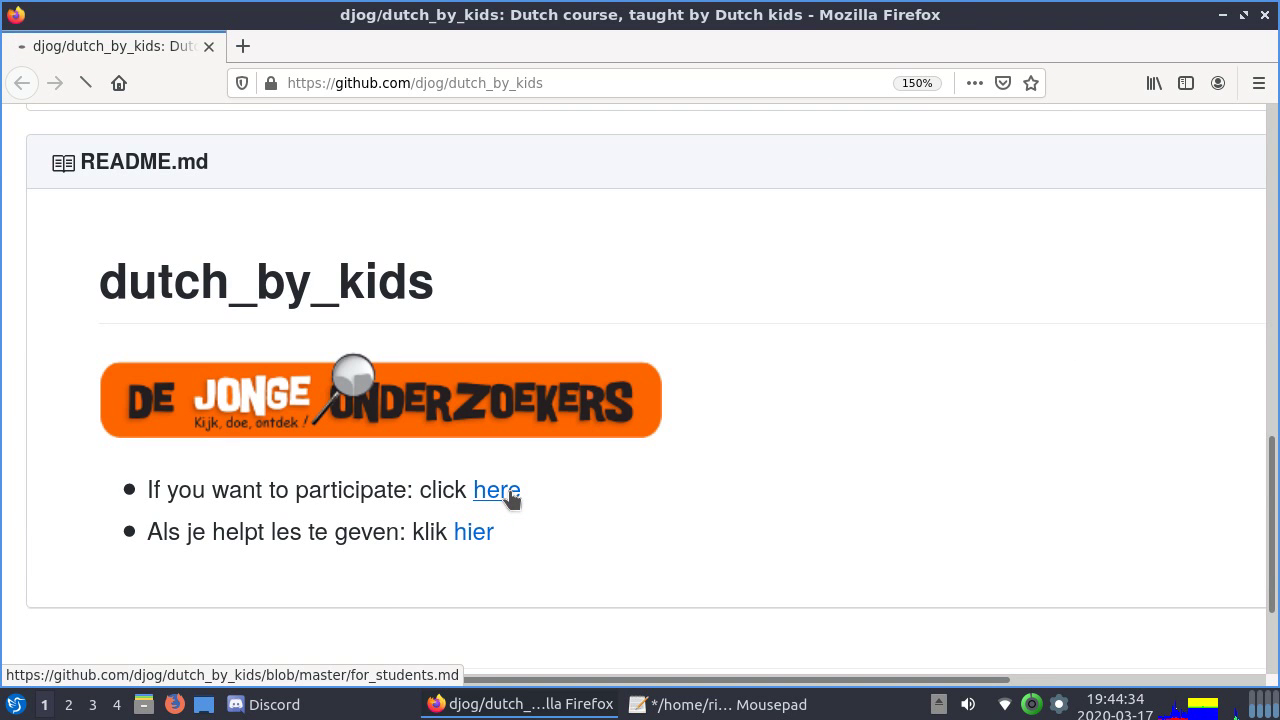
# Look through the student page, covering the course description, how to follow the lessons, the lesson timetable and the FAQ
pyautogui.scroll(-7, 629, 359)
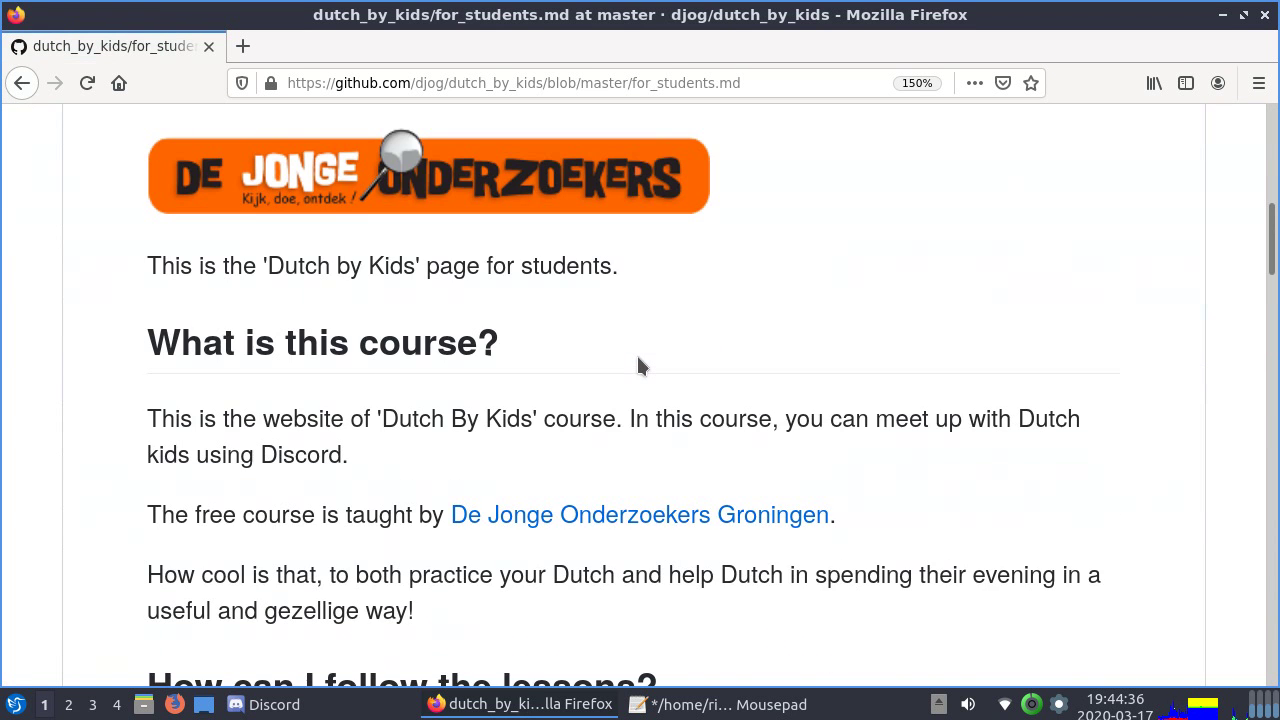
pyautogui.scroll(3, 637, 357)
pyautogui.scroll(-3, 830, 290)
pyautogui.scroll(-1, 852, 260)
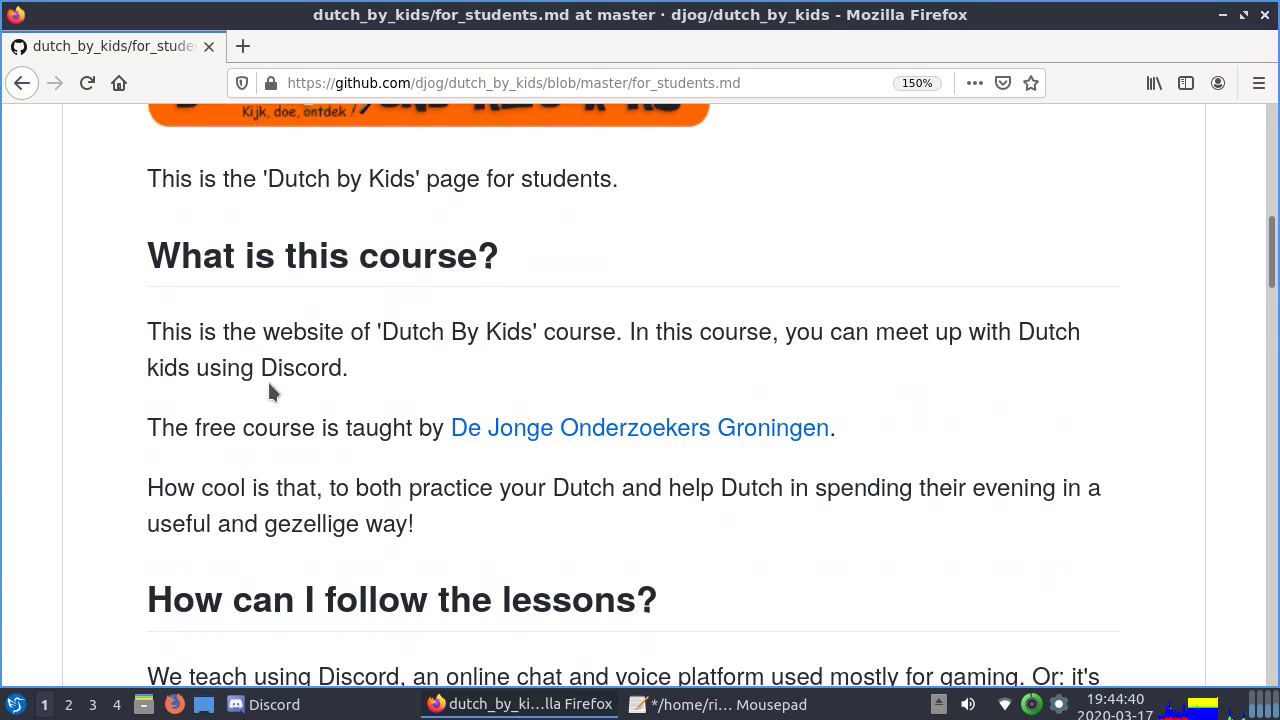
pyautogui.scroll(-4, 268, 390)
pyautogui.scroll(-1, 325, 500)
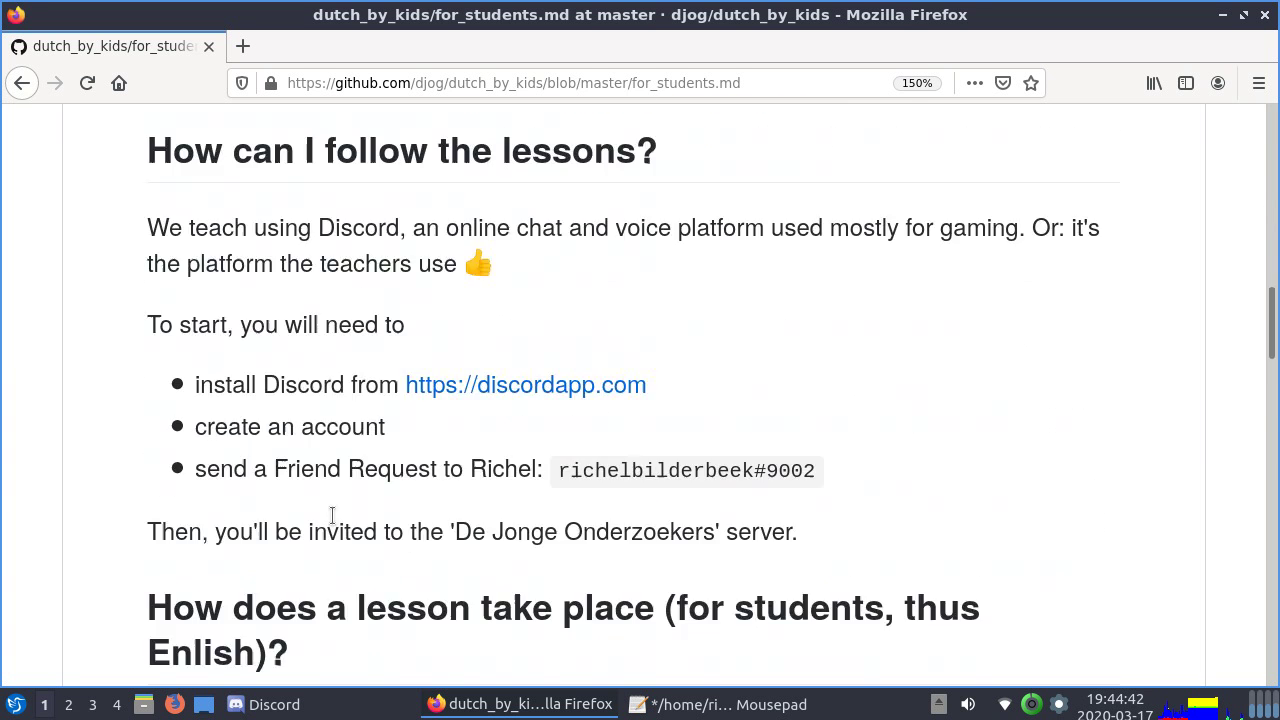
pyautogui.scroll(-5, 474, 474)
pyautogui.scroll(2, 476, 320)
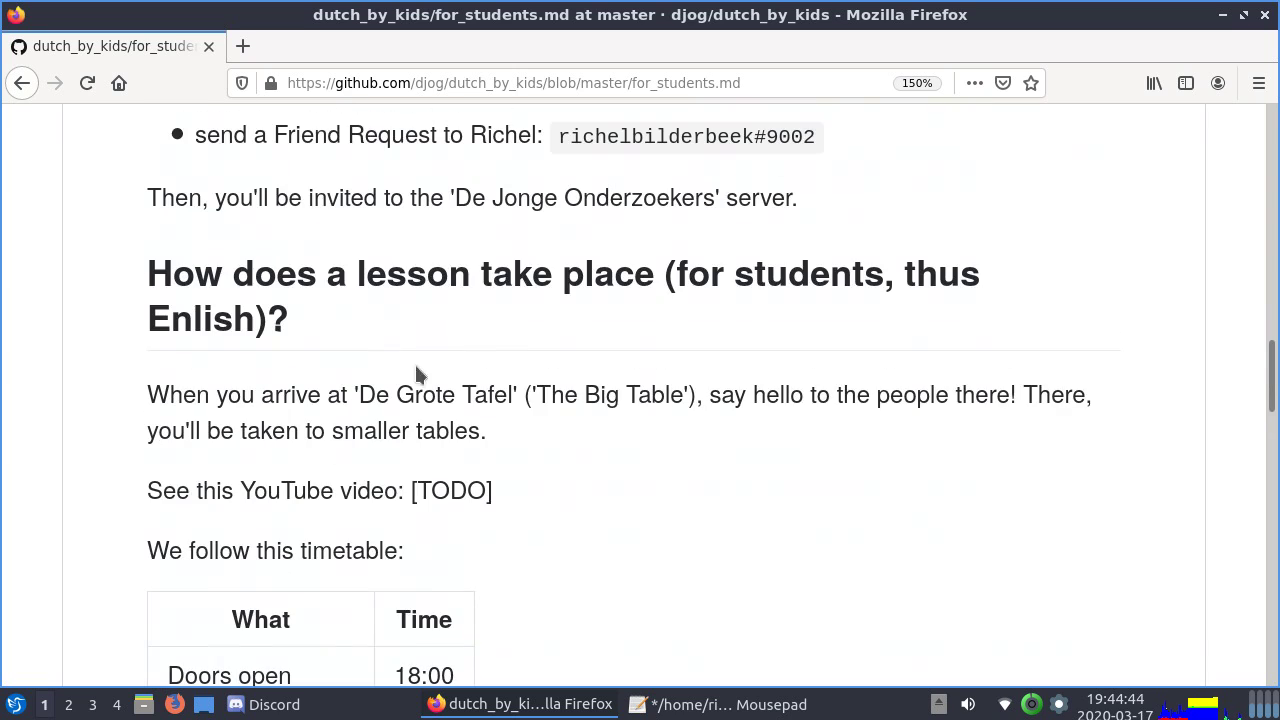
pyautogui.scroll(-10, 543, 379)
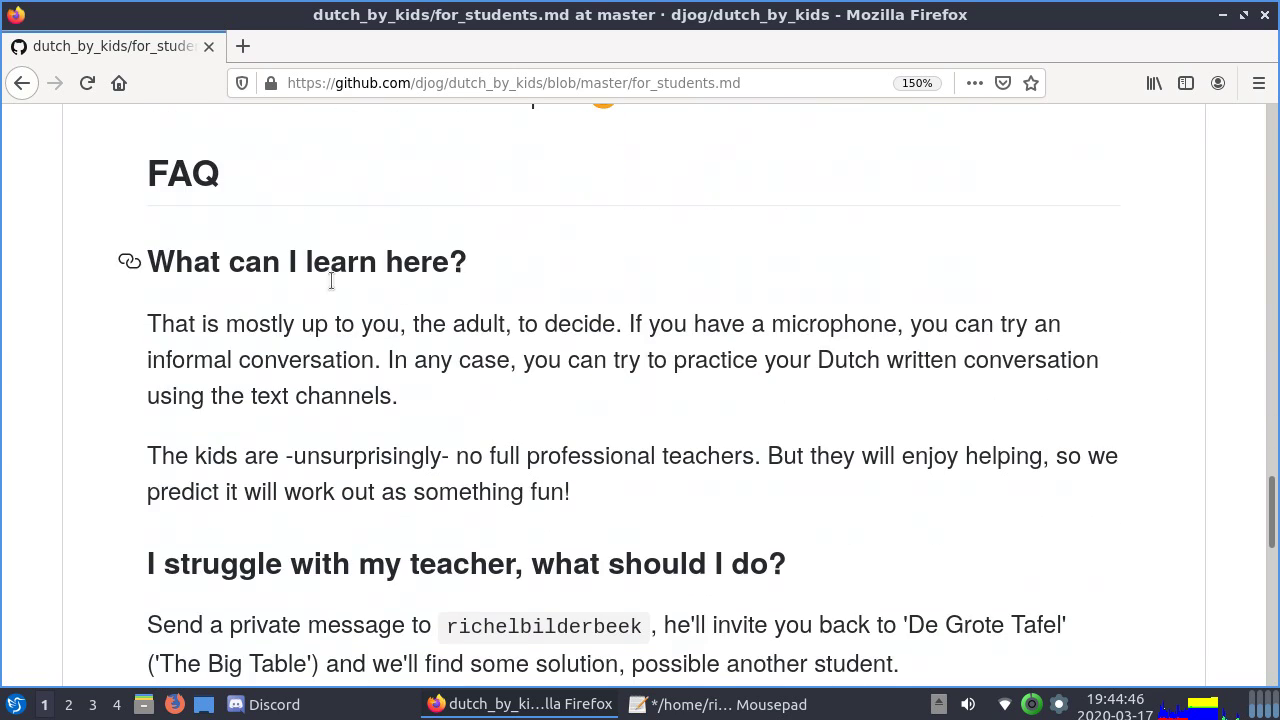
pyautogui.scroll(-10, 457, 301)
pyautogui.scroll(15, 457, 301)
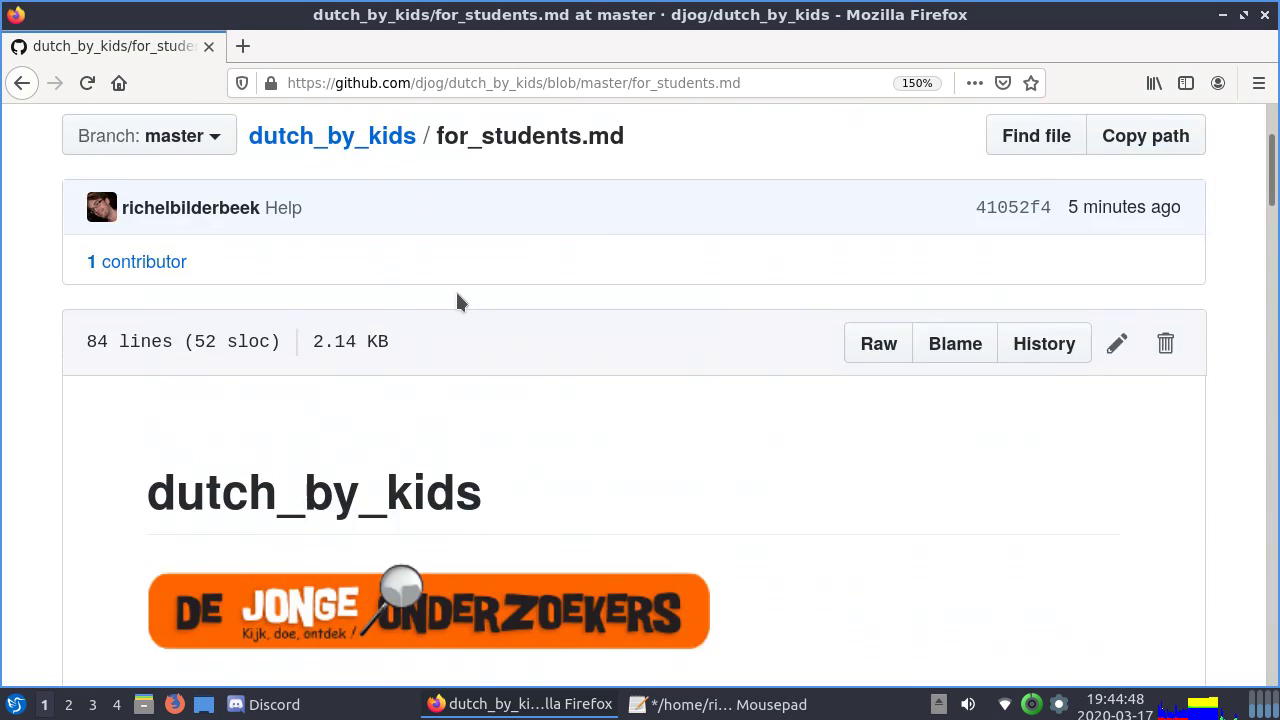
pyautogui.scroll(-3, 457, 301)
pyautogui.scroll(-9, 457, 301)
pyautogui.scroll(2, 457, 301)
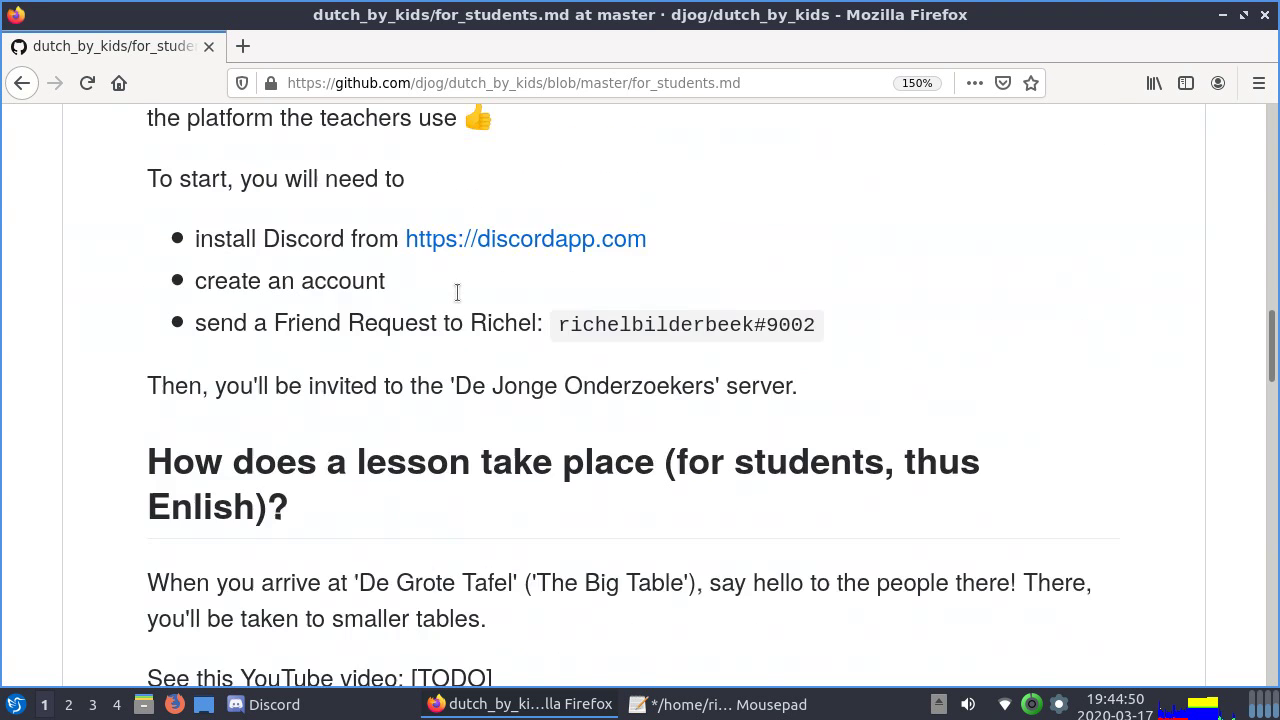
pyautogui.scroll(1, 457, 301)
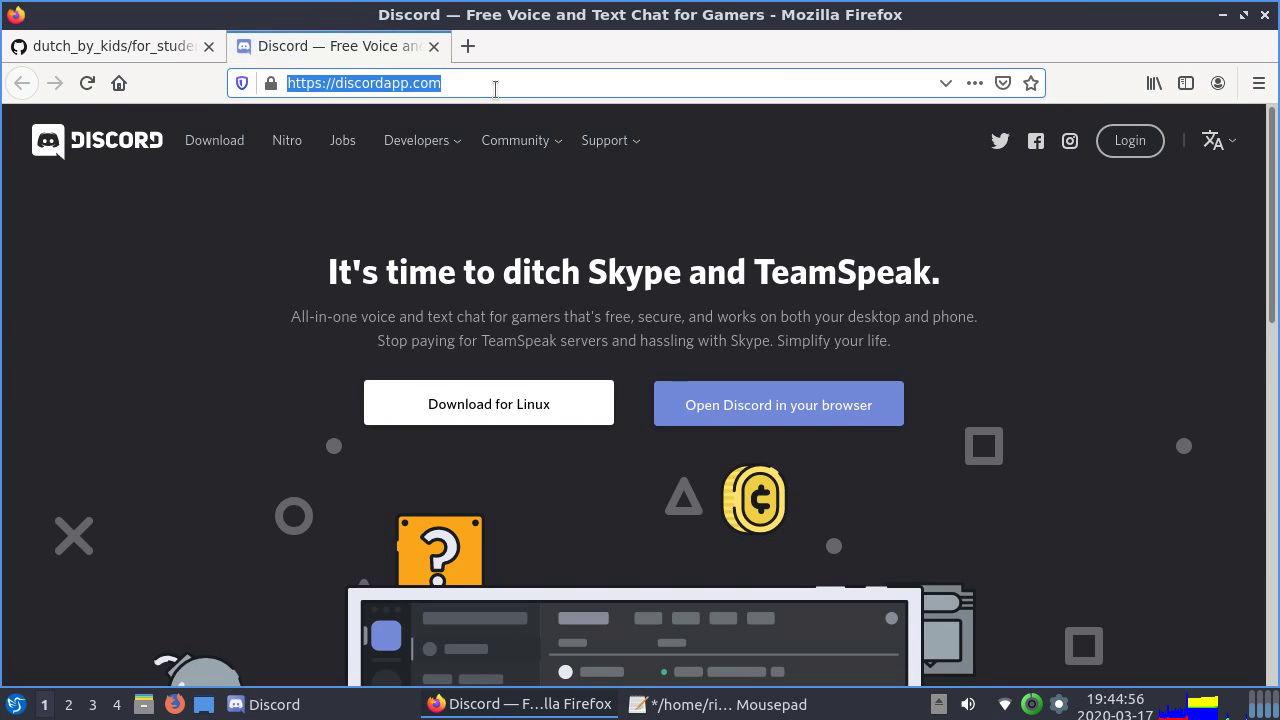
pyautogui.hotkey('alt', 'Tab')
pyautogui.press('Down')
pyautogui.press('Down')
pyautogui.press('Return')
pyautogui.press('Return')
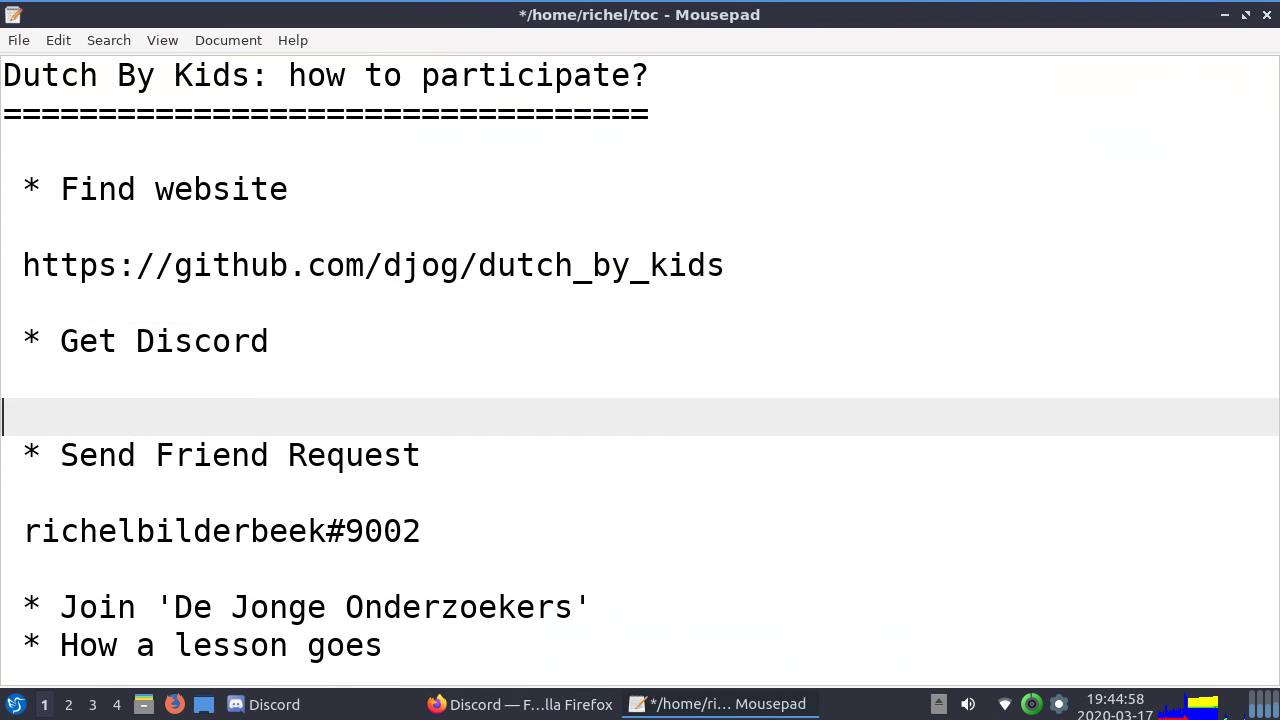
pyautogui.write('https://discordapp.com/')
pyautogui.press('Return')
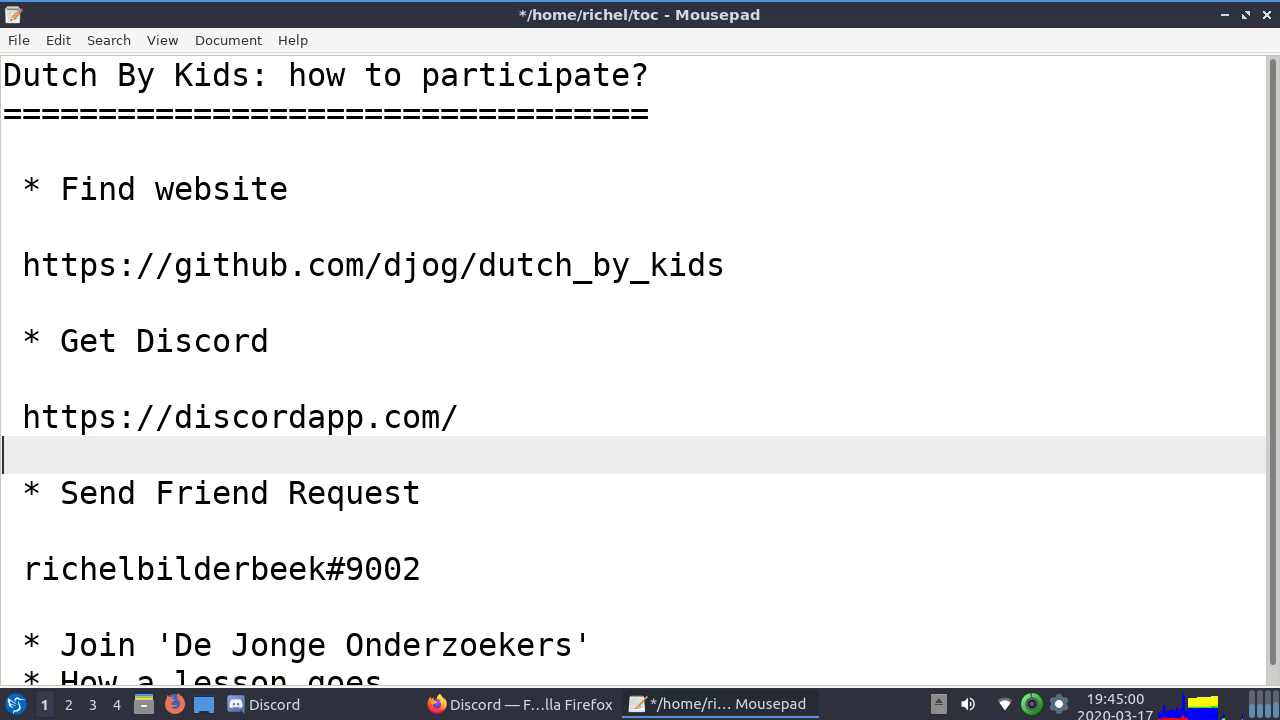
# Remove the blank line between the 'Get Discord' item and its link
pyautogui.press('Up')
pyautogui.press('BackSpace')
pyautogui.press('Down')
pyautogui.press('Down')
pyautogui.press('Down')
pyautogui.press('Down')
pyautogui.press('Down')
pyautogui.press('Down')
pyautogui.press('Down')
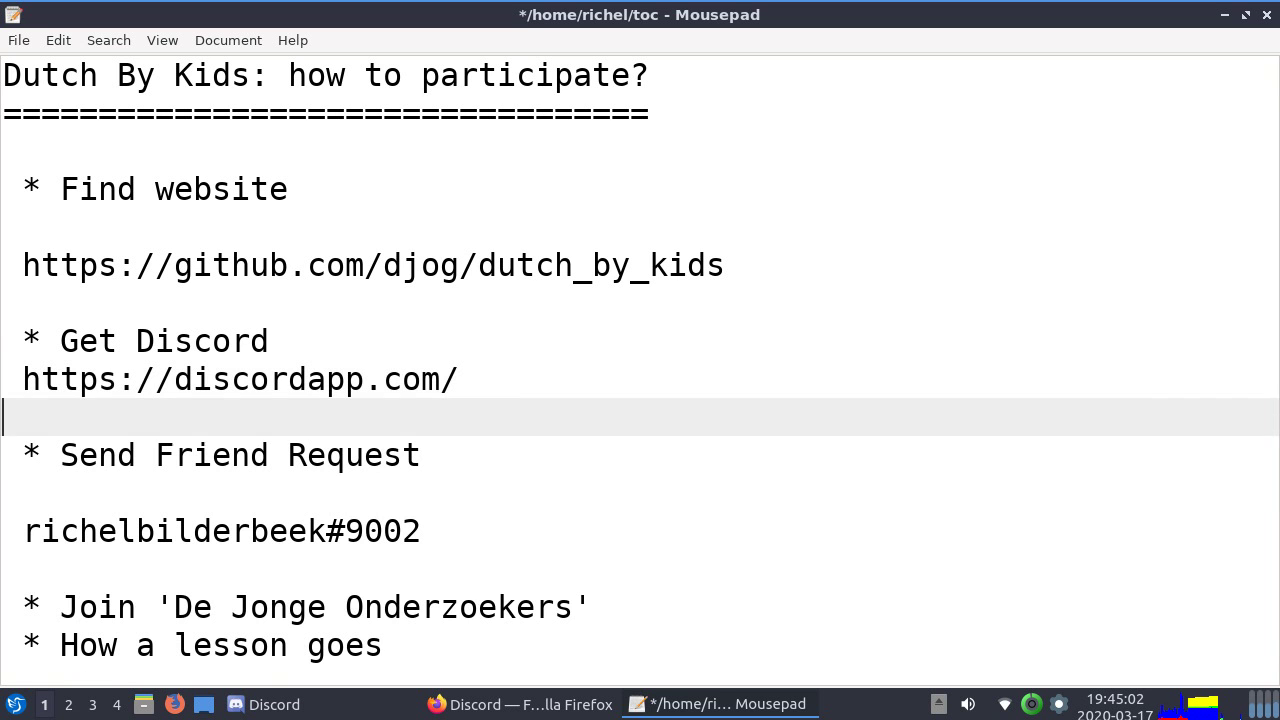
# Remove the blank line between the 'Find website' item and the GitHub link, and save the file
pyautogui.press('Up')
pyautogui.press('Up')
pyautogui.press('Up')
pyautogui.press('Up')
pyautogui.press('Up')
pyautogui.press('Up')
pyautogui.press('Up')
pyautogui.press('Up')
pyautogui.press('Up')
pyautogui.press('Up')
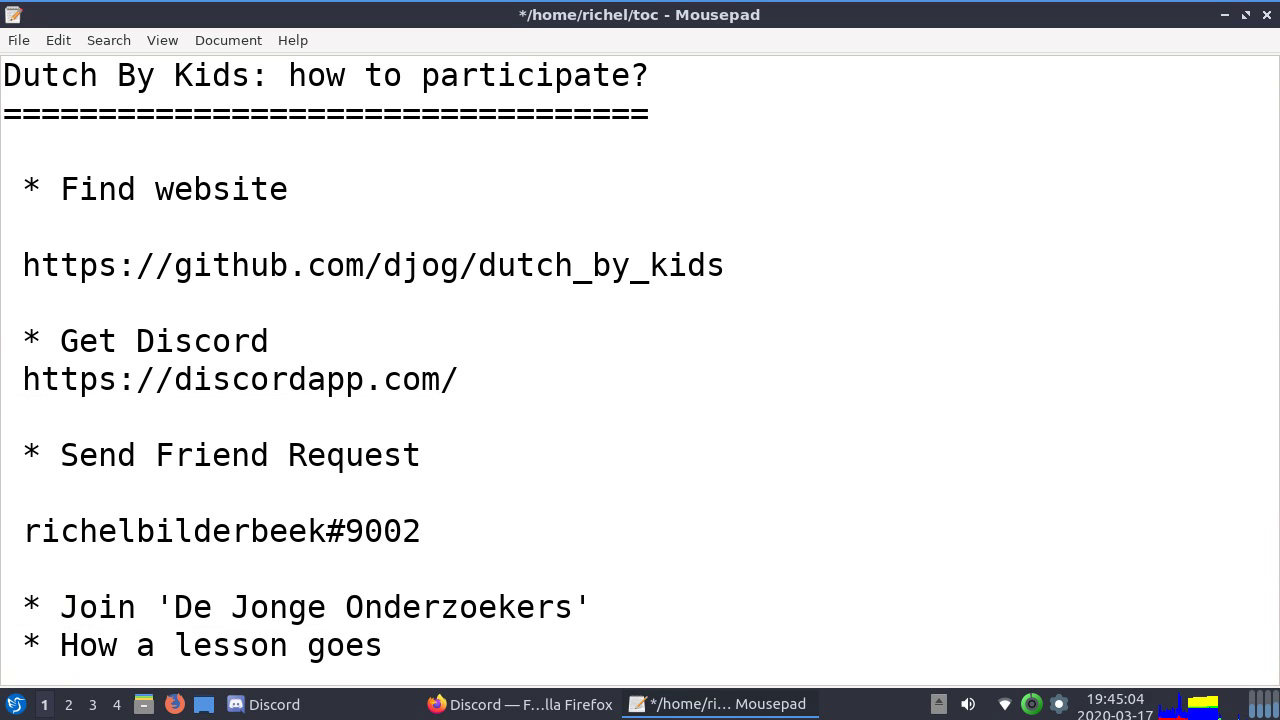
pyautogui.press('BackSpace')
pyautogui.press('Down')
pyautogui.press('Down')
pyautogui.press('Down')
pyautogui.press('Down')
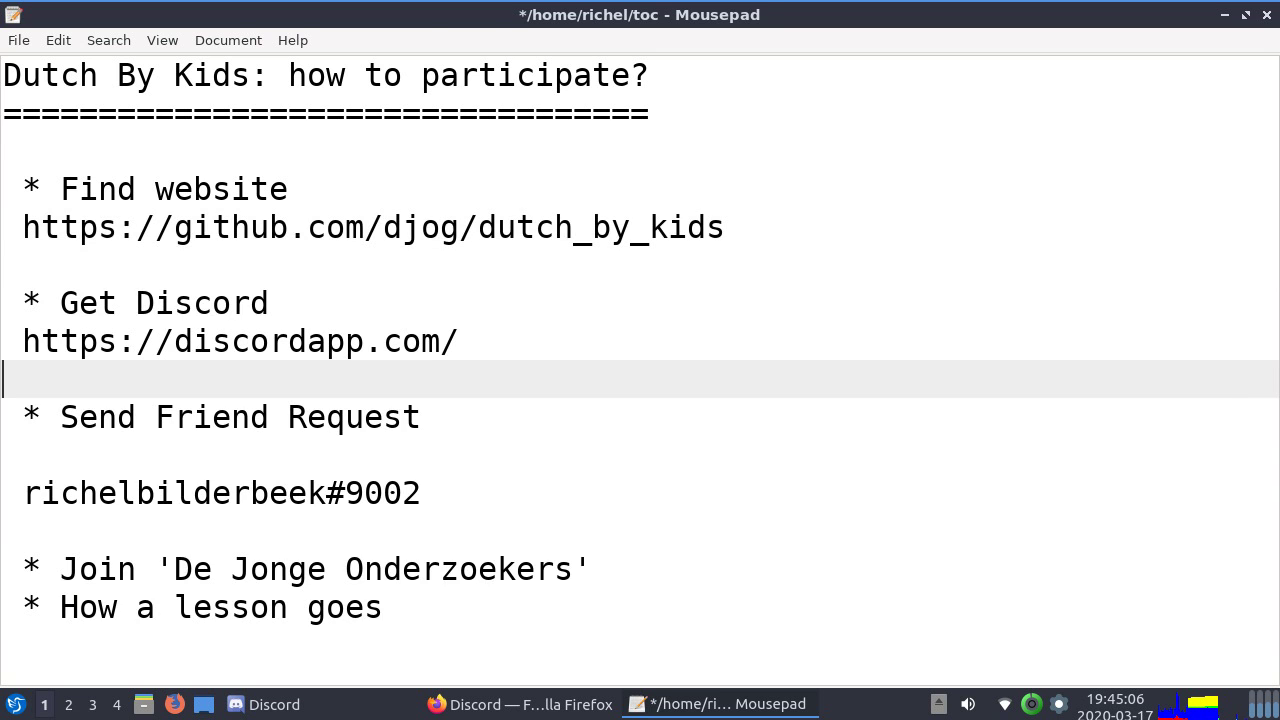
pyautogui.hotkey('ctrl', 's')
# View the Discord website in Firefox, and highlight the 'Get Discord' item with its link back in the Mousepad outline
pyautogui.hotkey('alt', 'Tab')
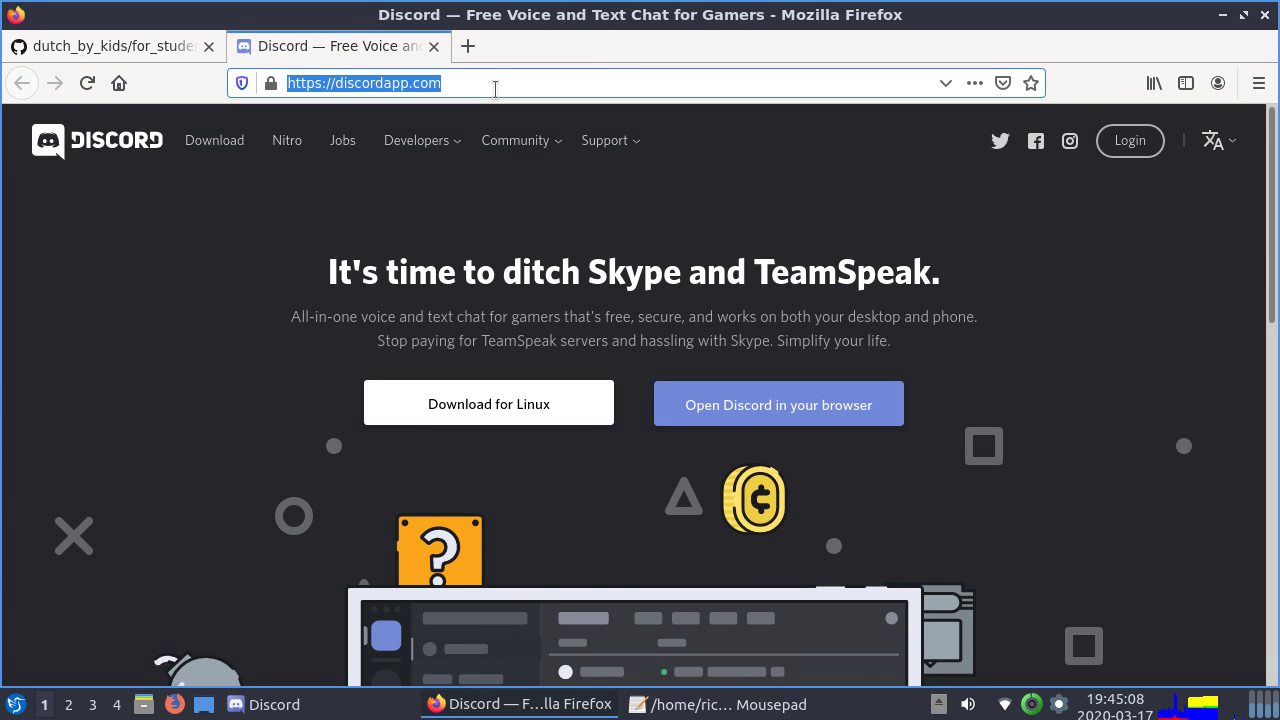
pyautogui.hotkey('alt', 'Tab')
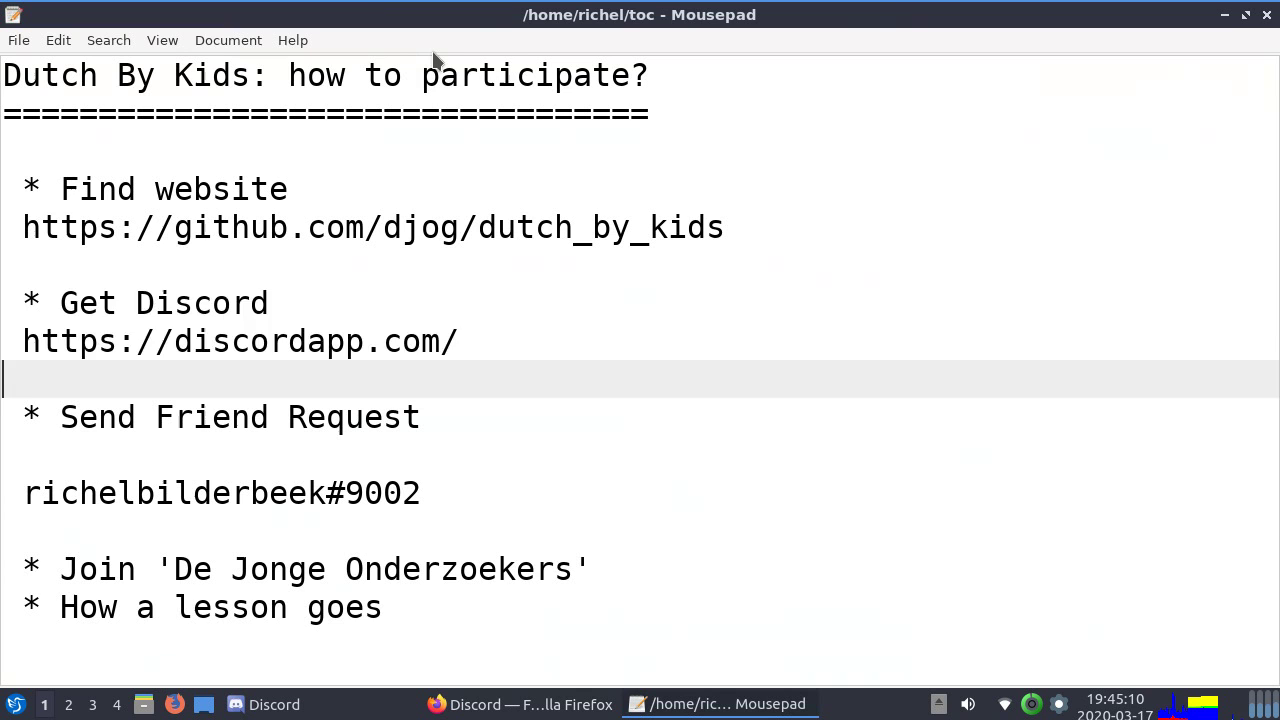
pyautogui.hotkey('shift', 'Up')
pyautogui.hotkey('shift', 'Up')
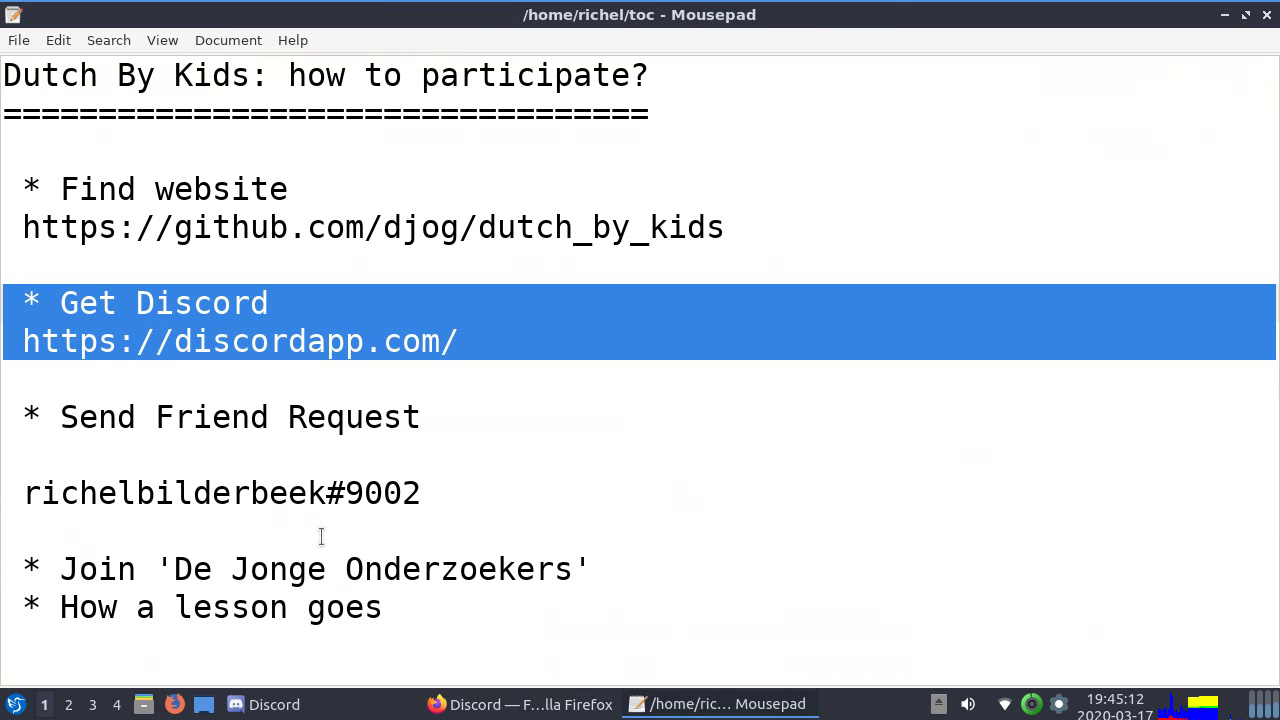
# Highlight the words 'Send Friend Request' in the outline
pyautogui.press('Down')
pyautogui.press('Down')
pyautogui.press('Down')
pyautogui.press('End')
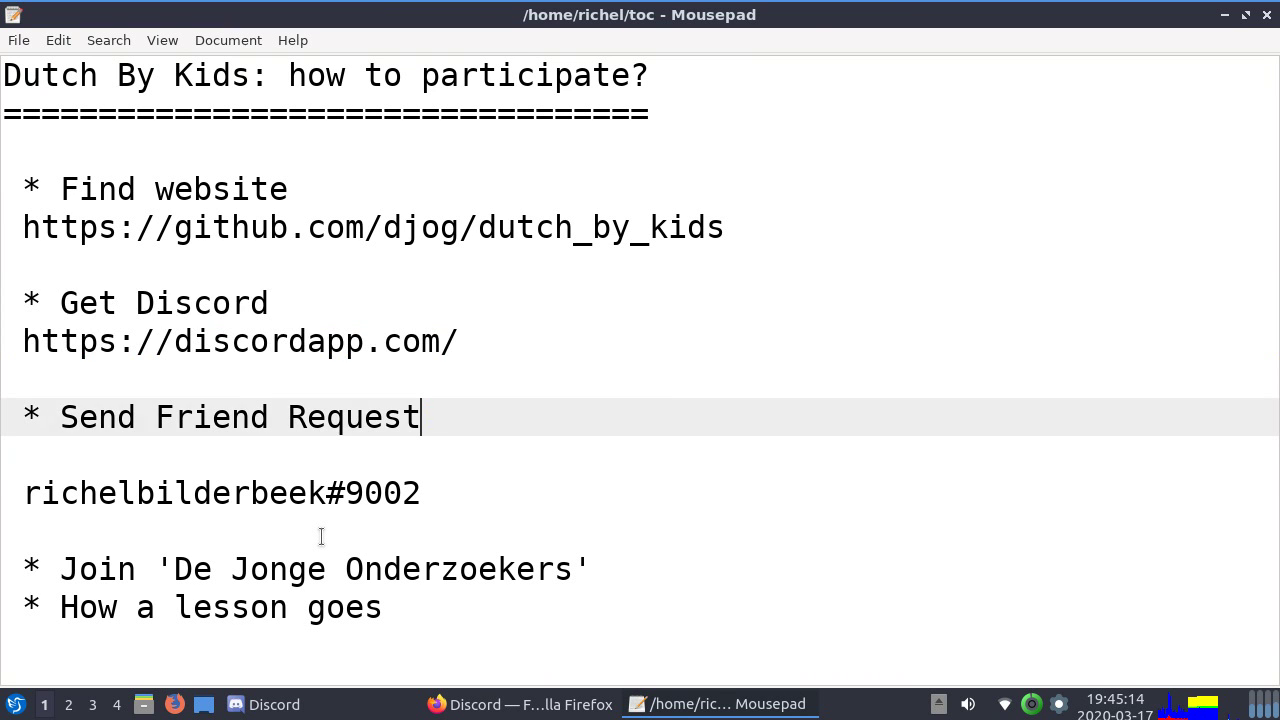
pyautogui.hotkey('ctrl', 'shift', 'Left')
pyautogui.hotkey('ctrl', 'shift', 'Left')
pyautogui.hotkey('ctrl', 'shift', 'Left')
# Copy the Discord username listed below the 'Send Friend Request' item and switch to the Discord app
pyautogui.press('Down')
pyautogui.press('Down')
pyautogui.press('End')
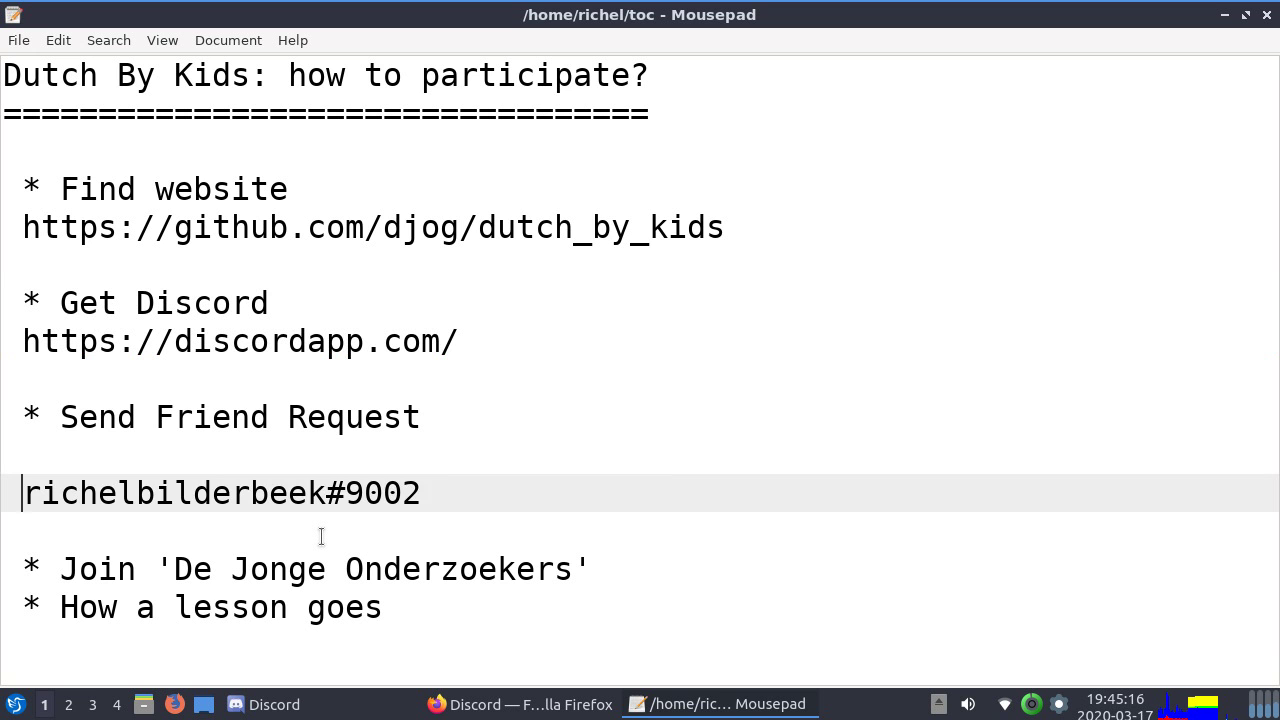
pyautogui.hotkey('shift', 'End')
pyautogui.hotkey('ctrl', 'c')
pyautogui.press('Home')
pyautogui.click(362, 706)
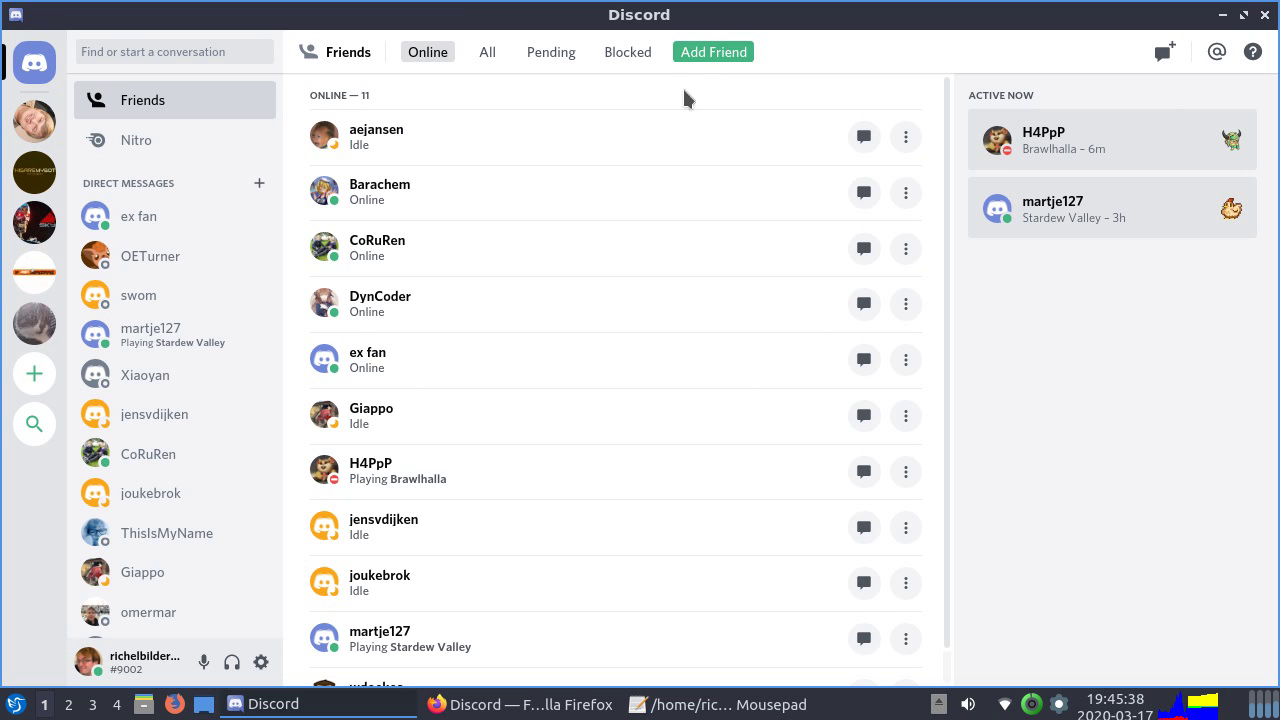
# Try to send a friend request to the copied Discord username, dismiss the resulting dialog, and clear the username field
pyautogui.click(698, 62)
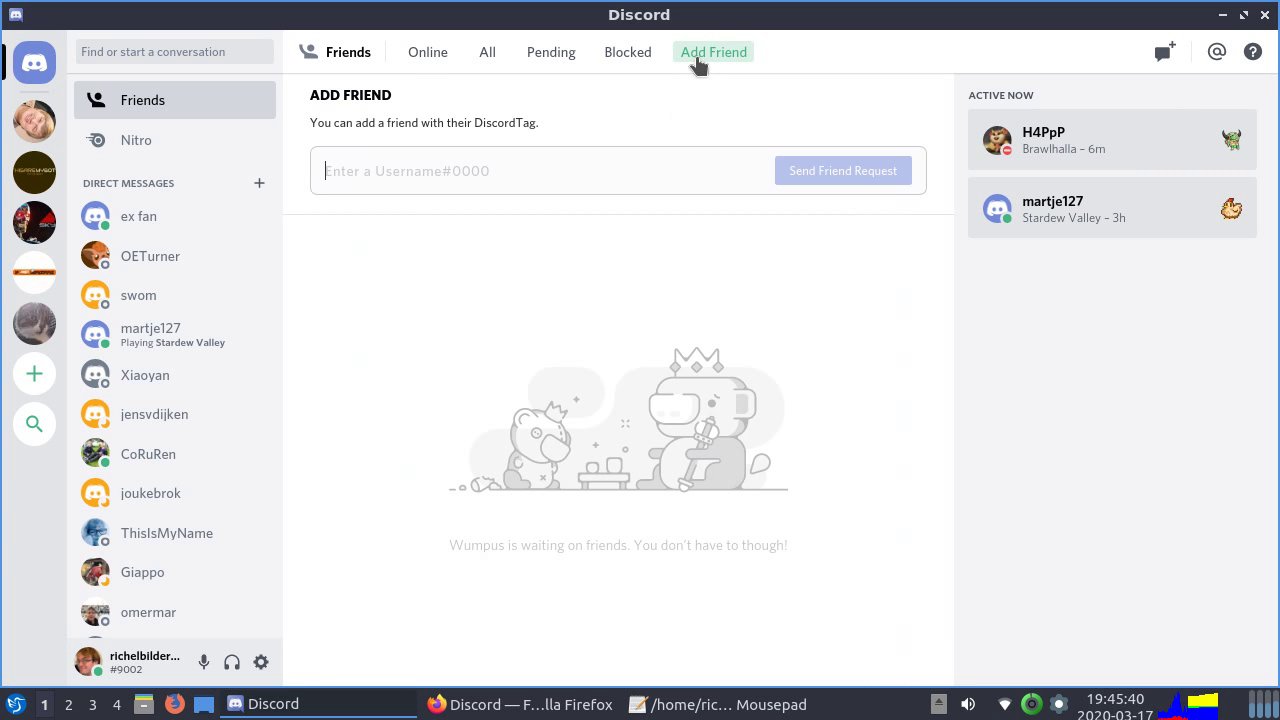
pyautogui.hotkey('ctrl', 'v')
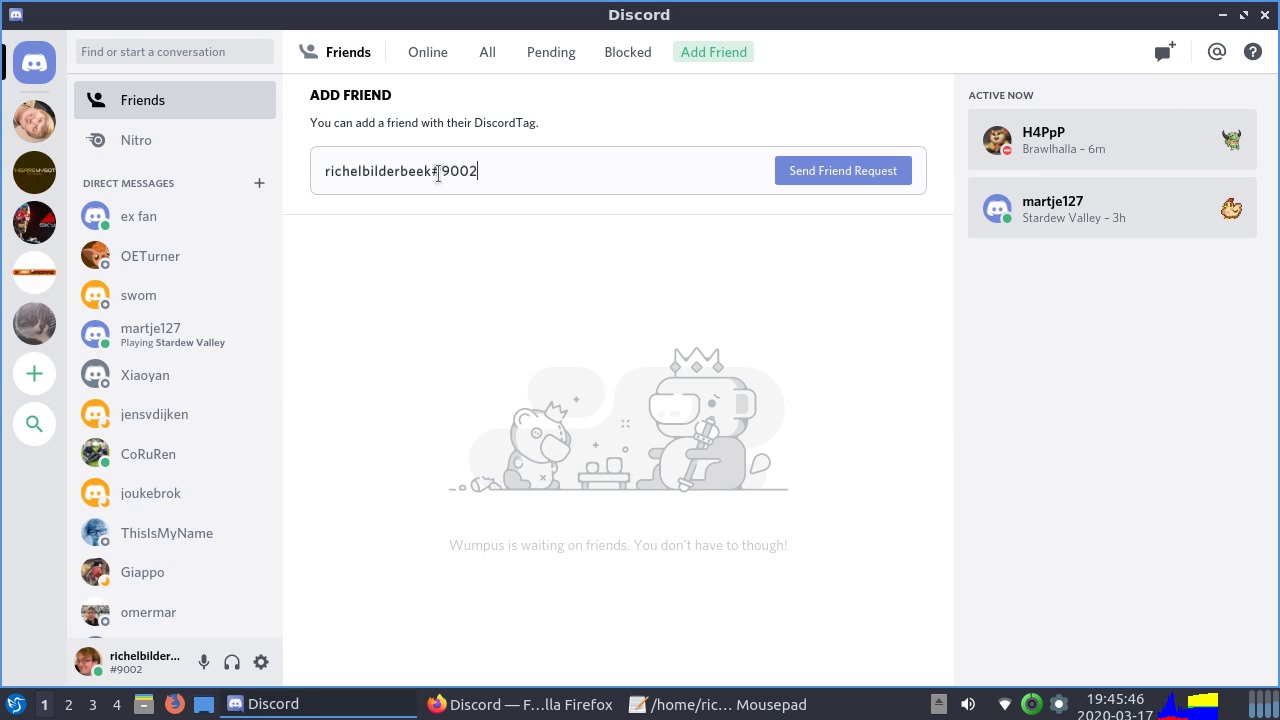
pyautogui.click(823, 183)
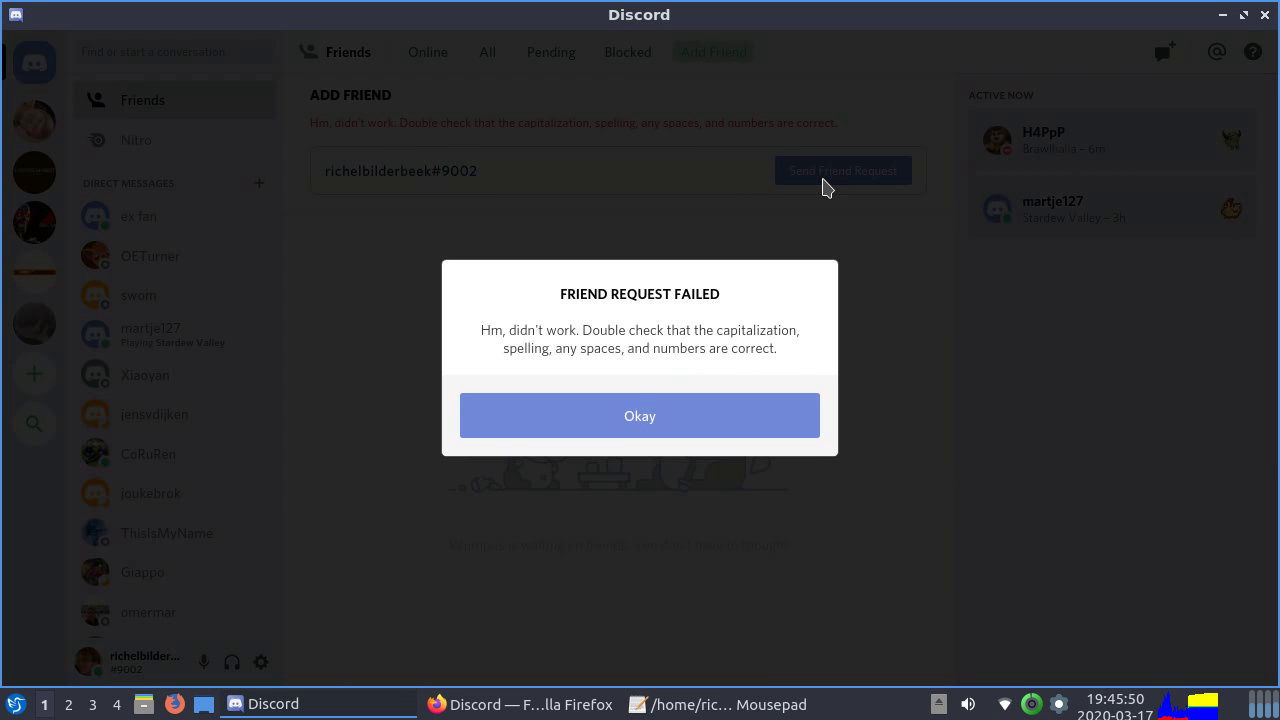
pyautogui.click(684, 420)
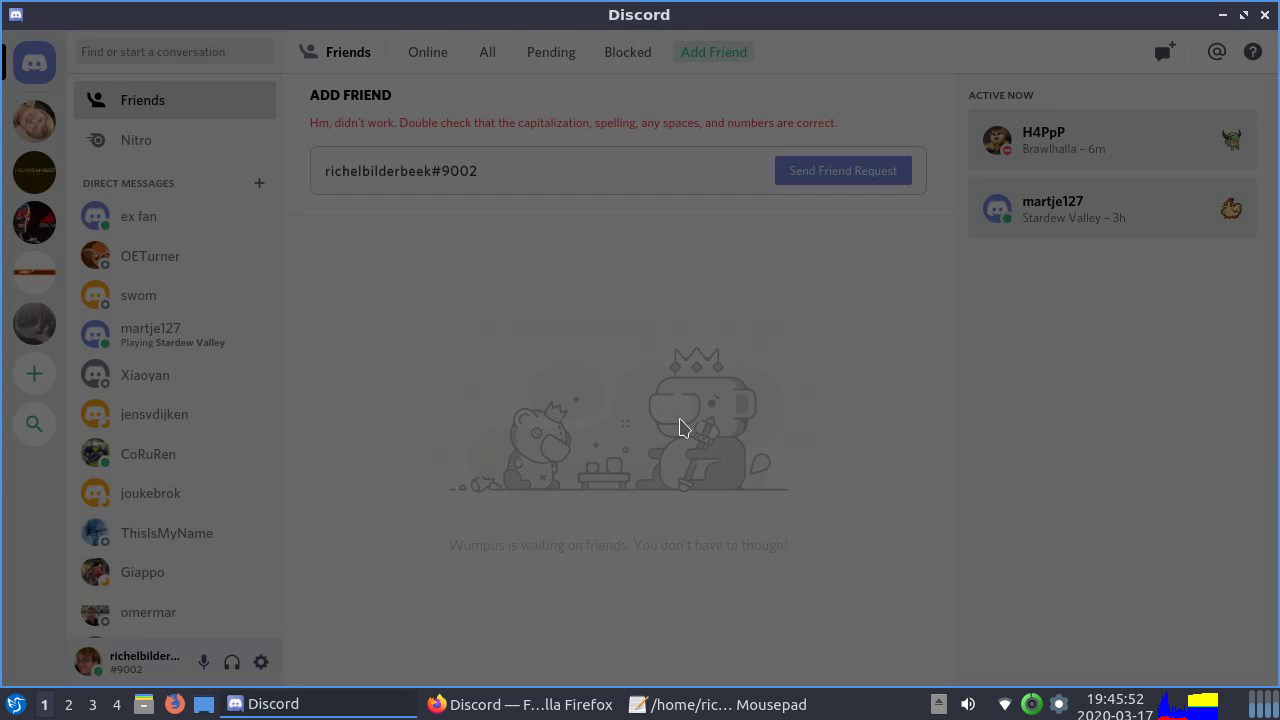
pyautogui.hotkey('ctrl', 'a')
pyautogui.press('BackSpace')
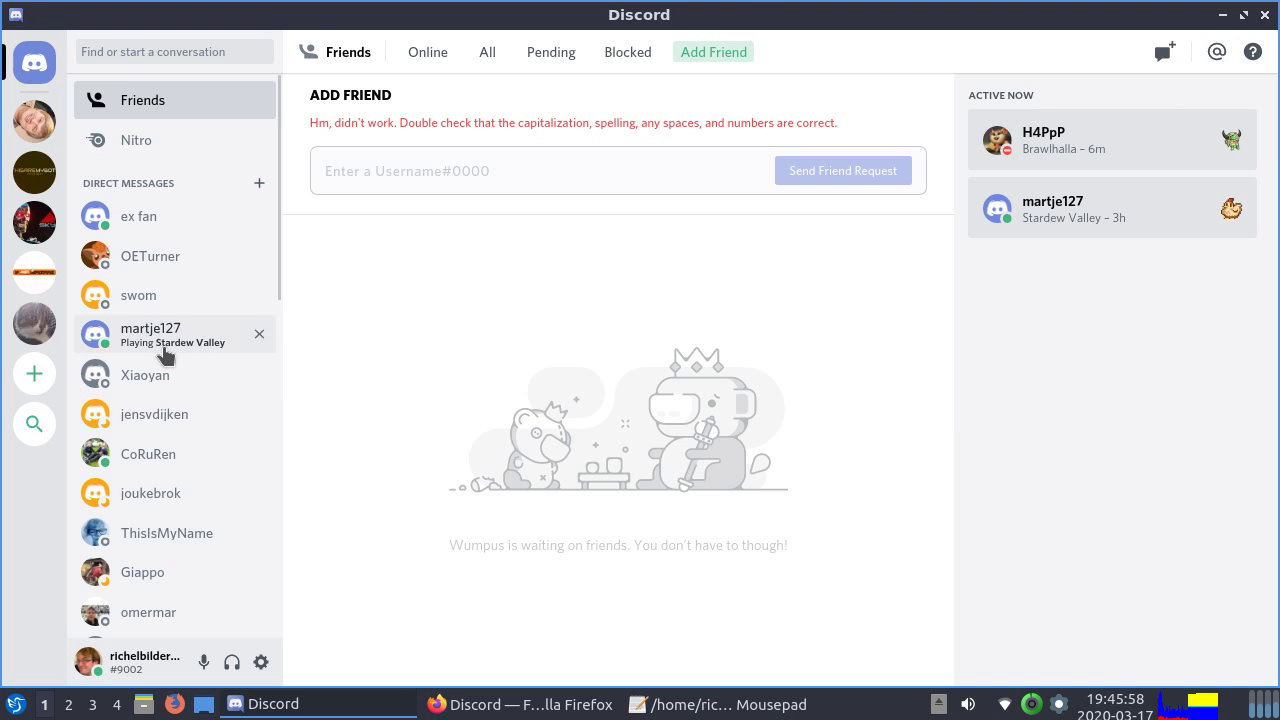
# Open the De Jonge Onderzoekers server and look through its list of text and voice channels
pyautogui.click(33, 277)
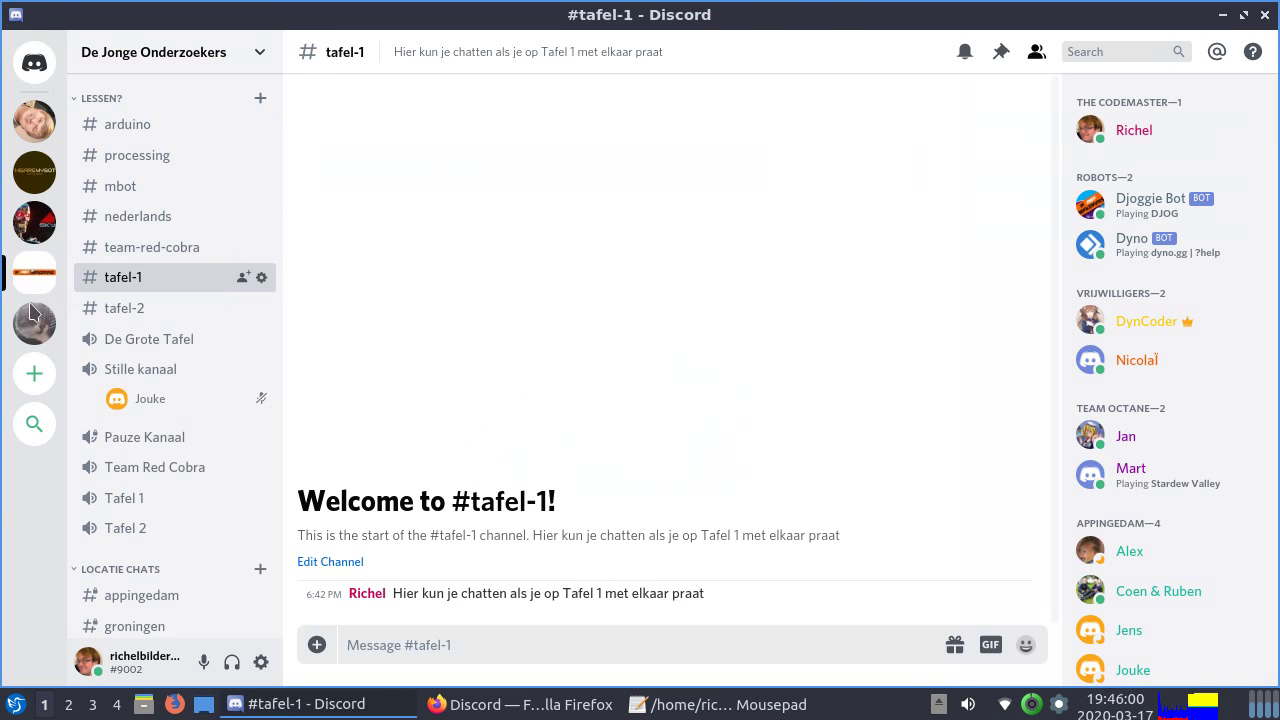
pyautogui.scroll(3, 165, 280)
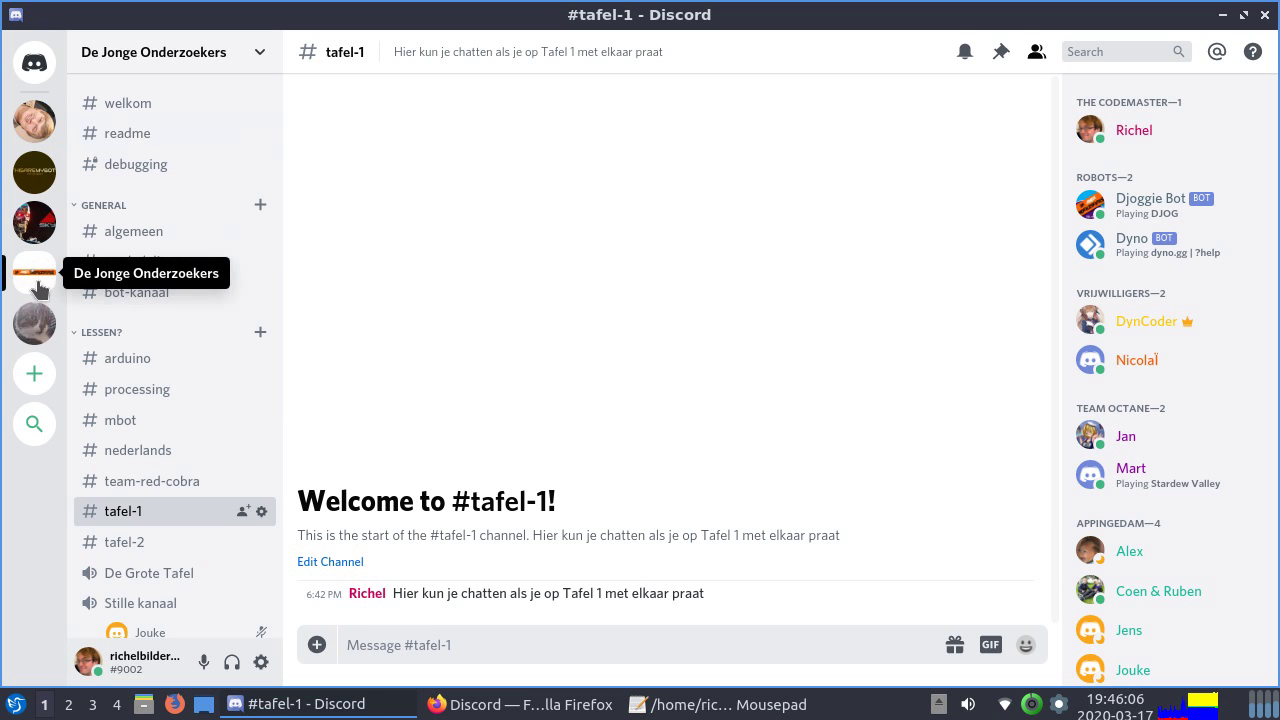
pyautogui.scroll(-5, 148, 207)
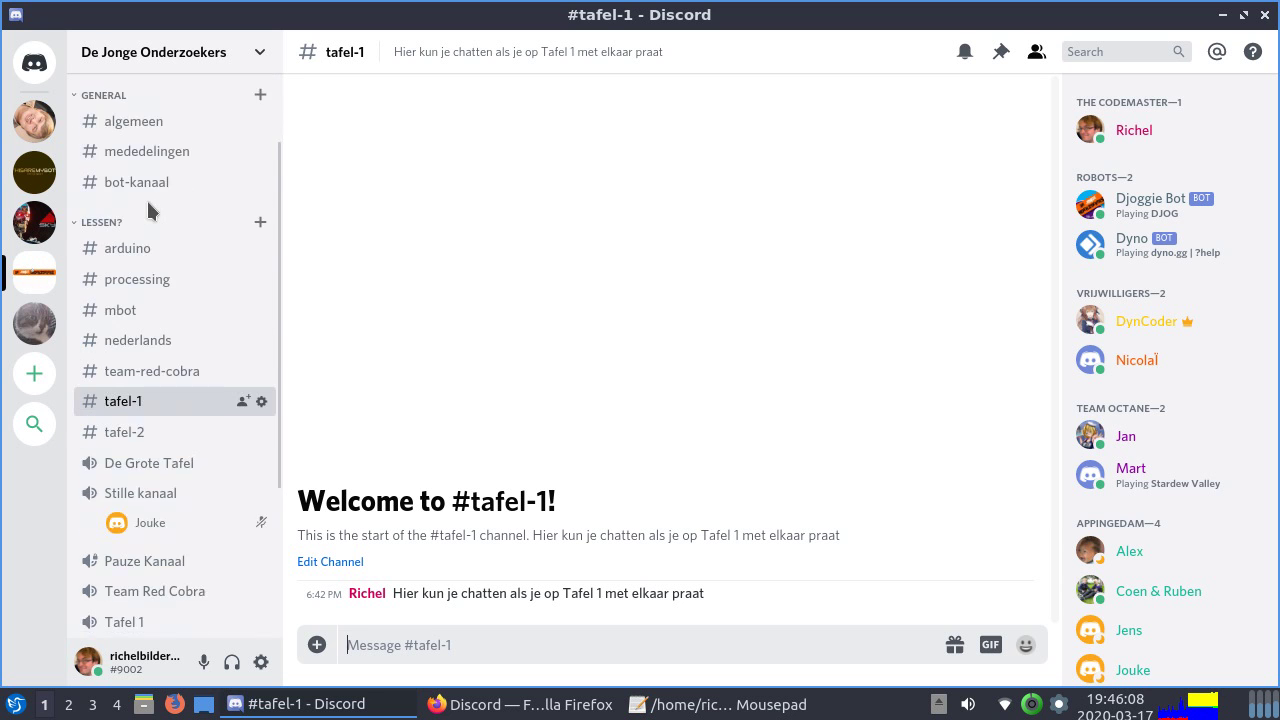
pyautogui.scroll(-2, 152, 260)
pyautogui.scroll(5, 160, 384)
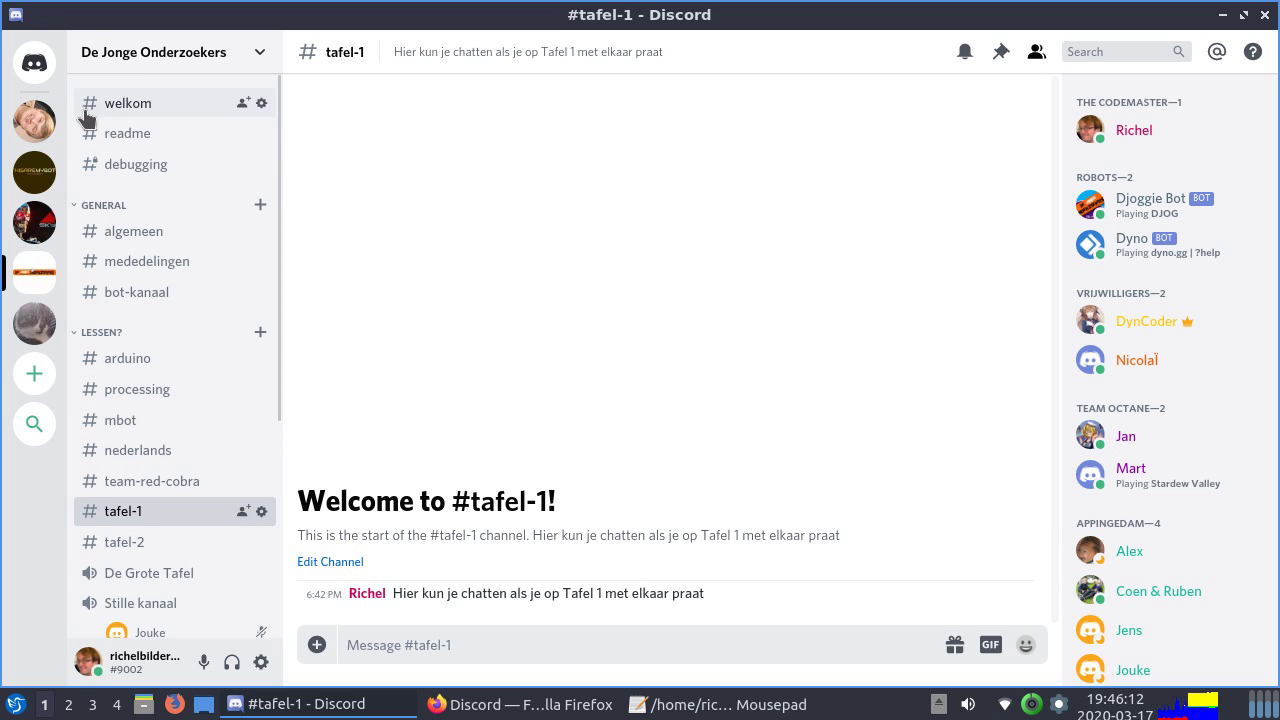
pyautogui.scroll(-6, 127, 207)
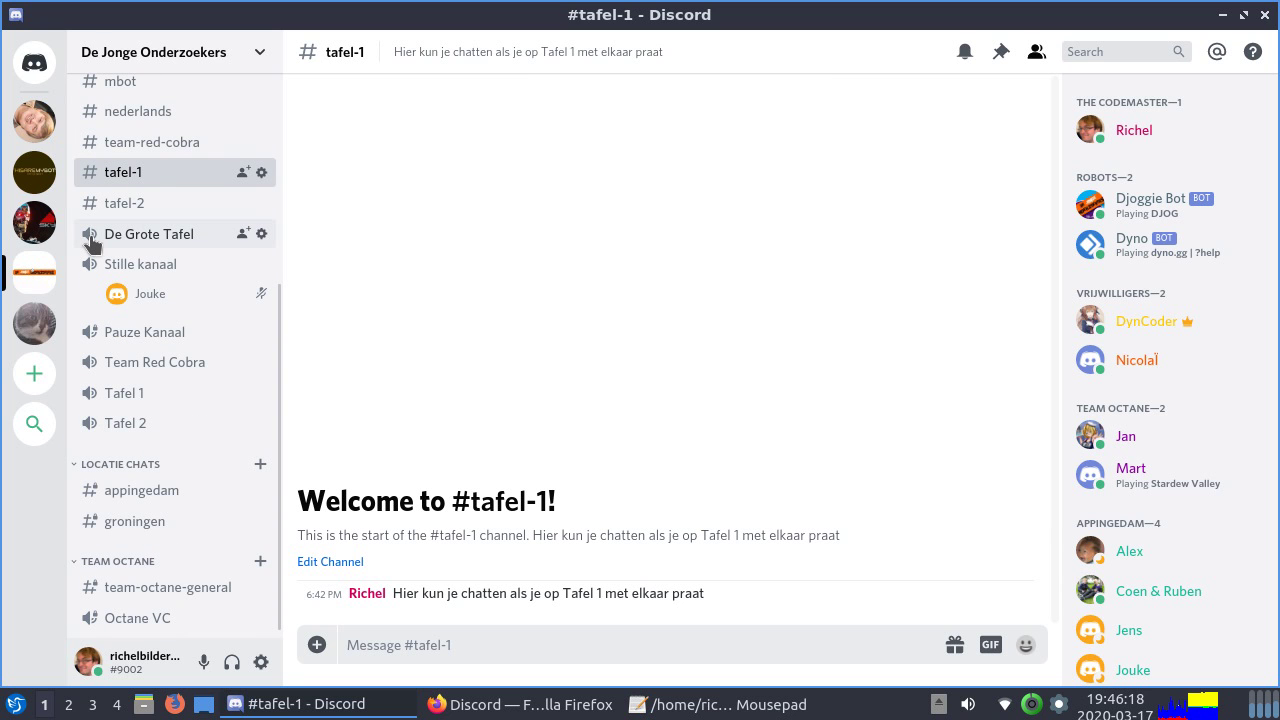
pyautogui.scroll(6, 157, 256)
pyautogui.scroll(-3, 157, 256)
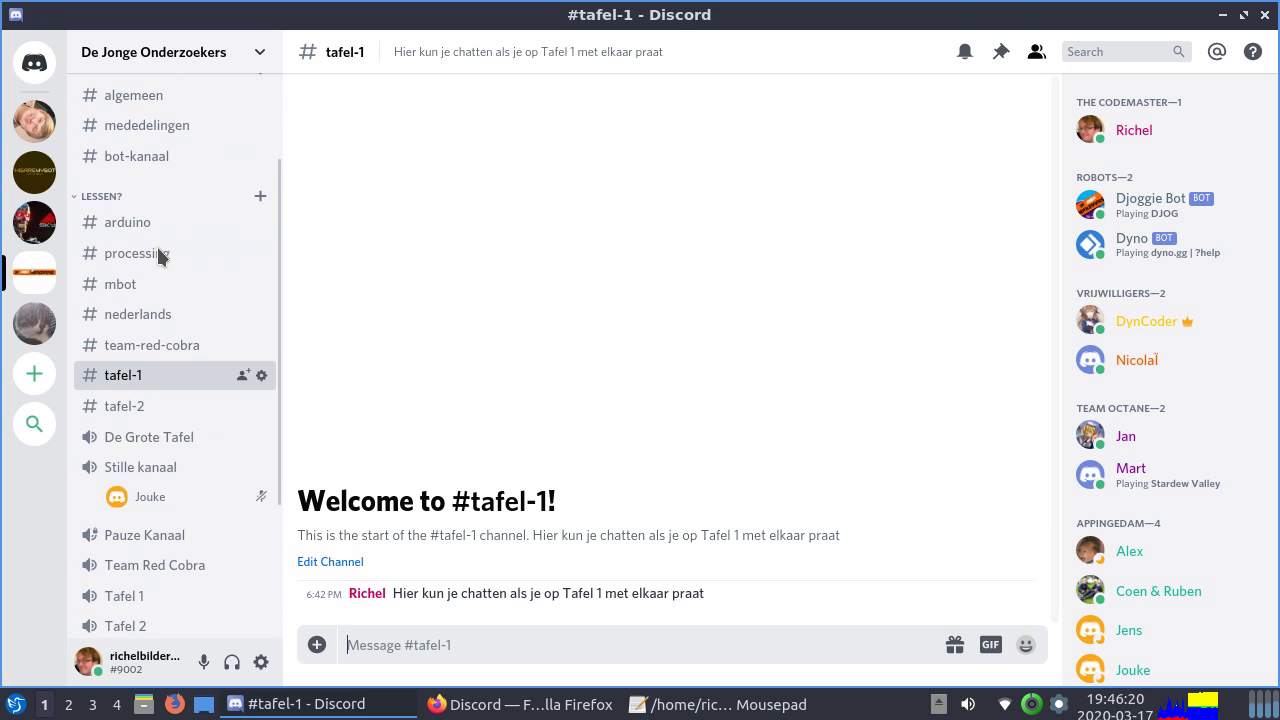
# Join the De Grote Tafel voice channel, and move from there to the Tafel 1 voice channel
pyautogui.click(148, 440)
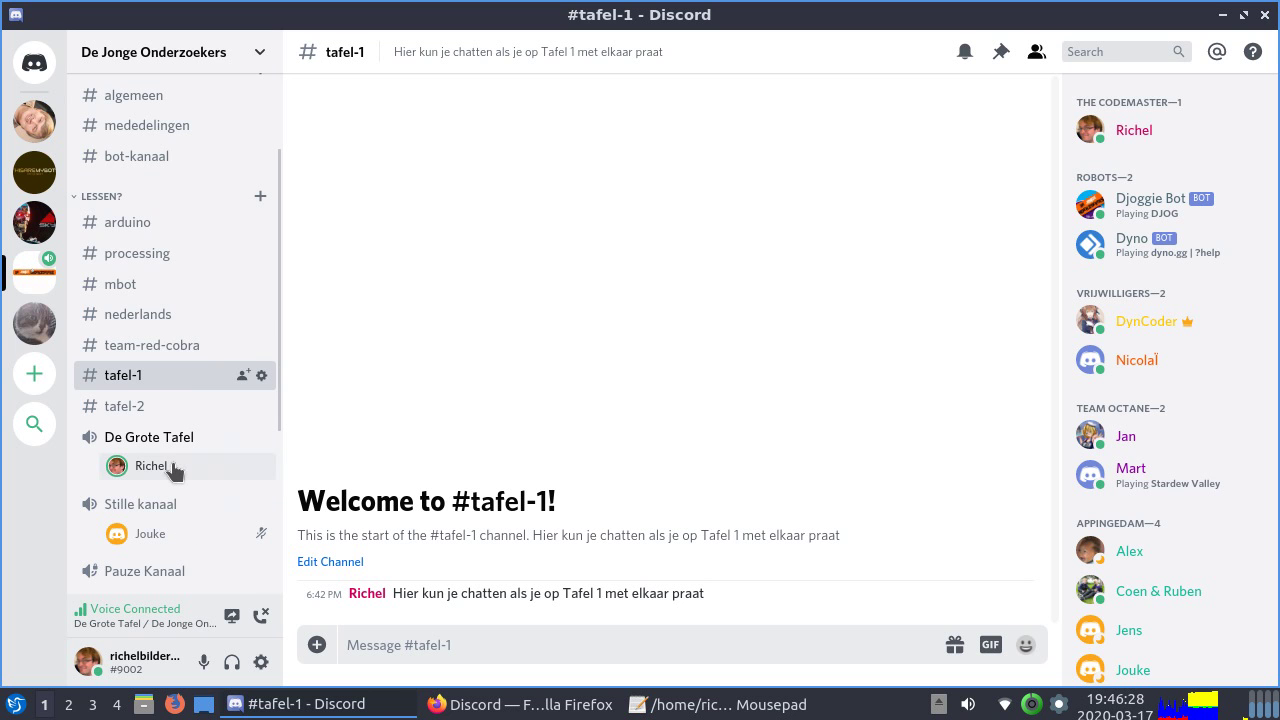
pyautogui.scroll(-2, 206, 312)
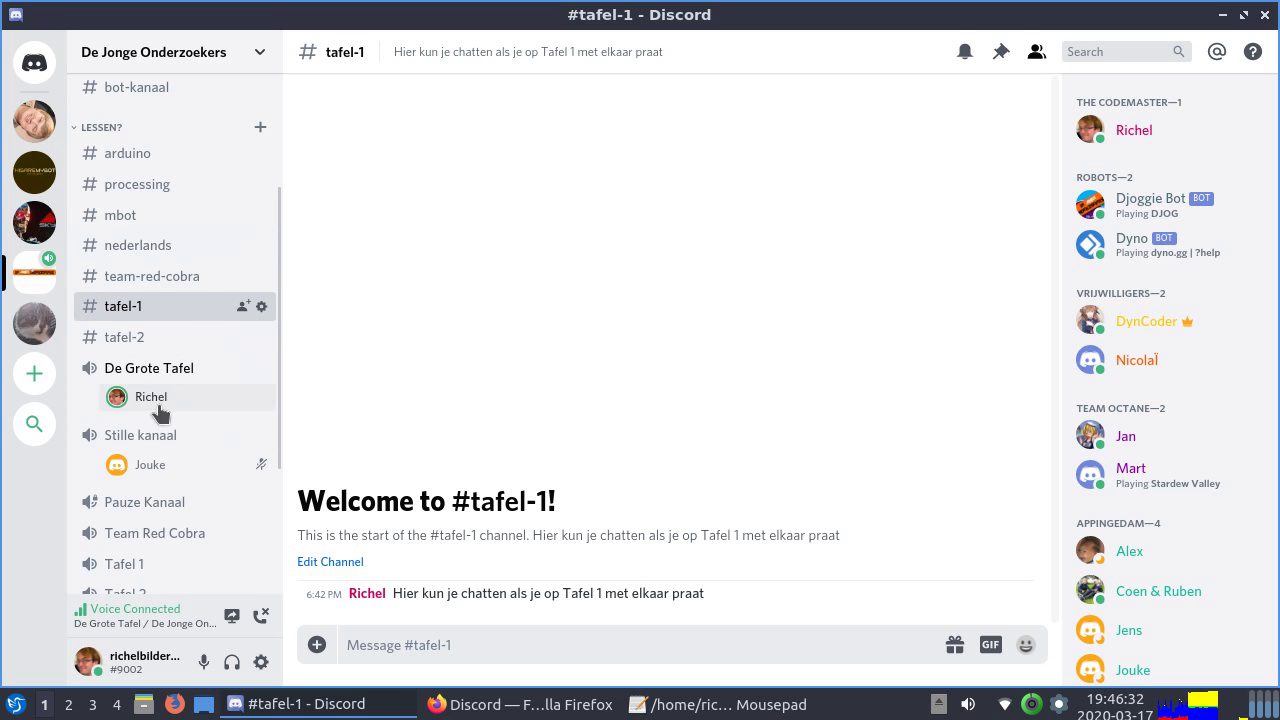
pyautogui.scroll(-2, 160, 410)
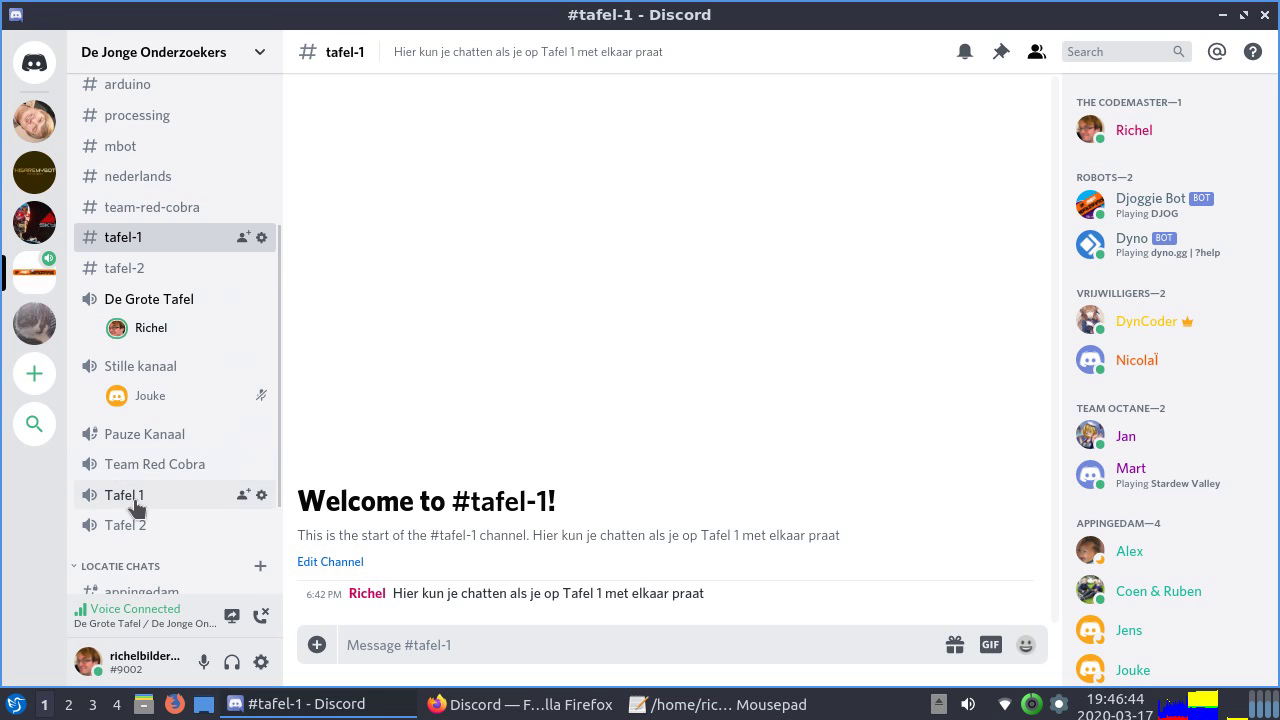
pyautogui.click(137, 500)
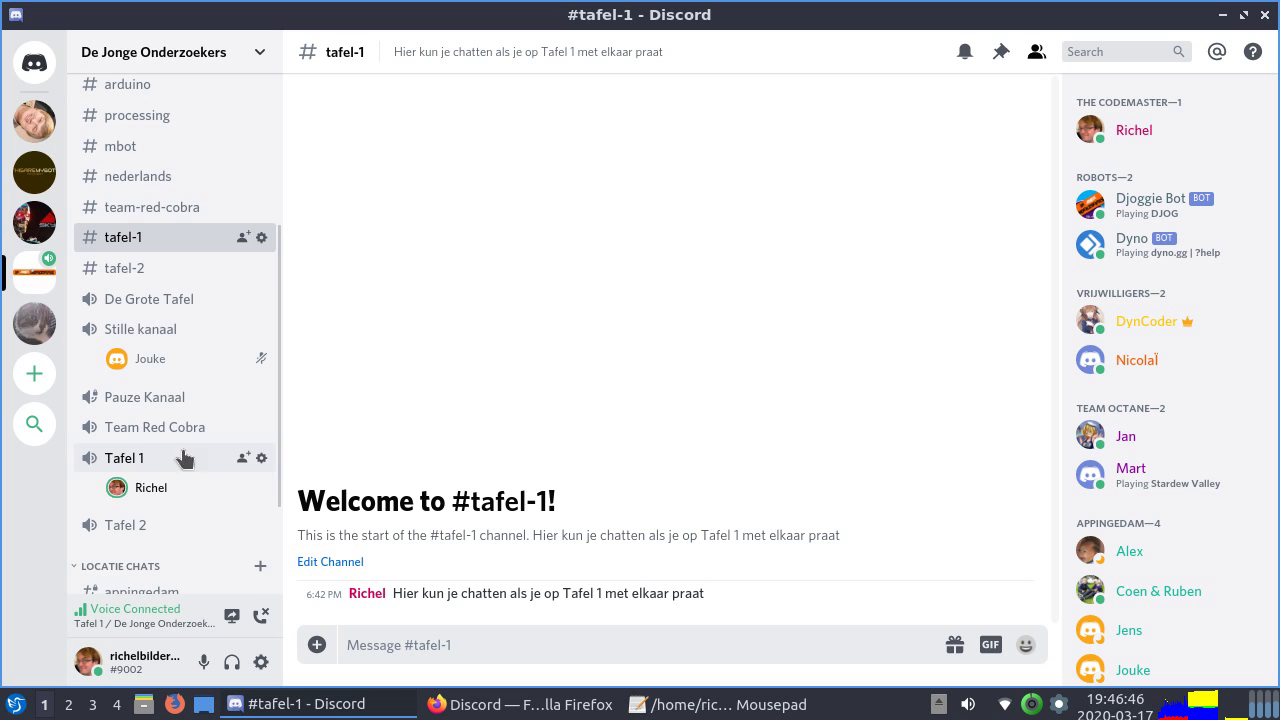
# Write and delete a test message in the tafel-1 text channel, and return to the De Grote Tafel voice channel
pyautogui.click(152, 267)
pyautogui.click(162, 243)
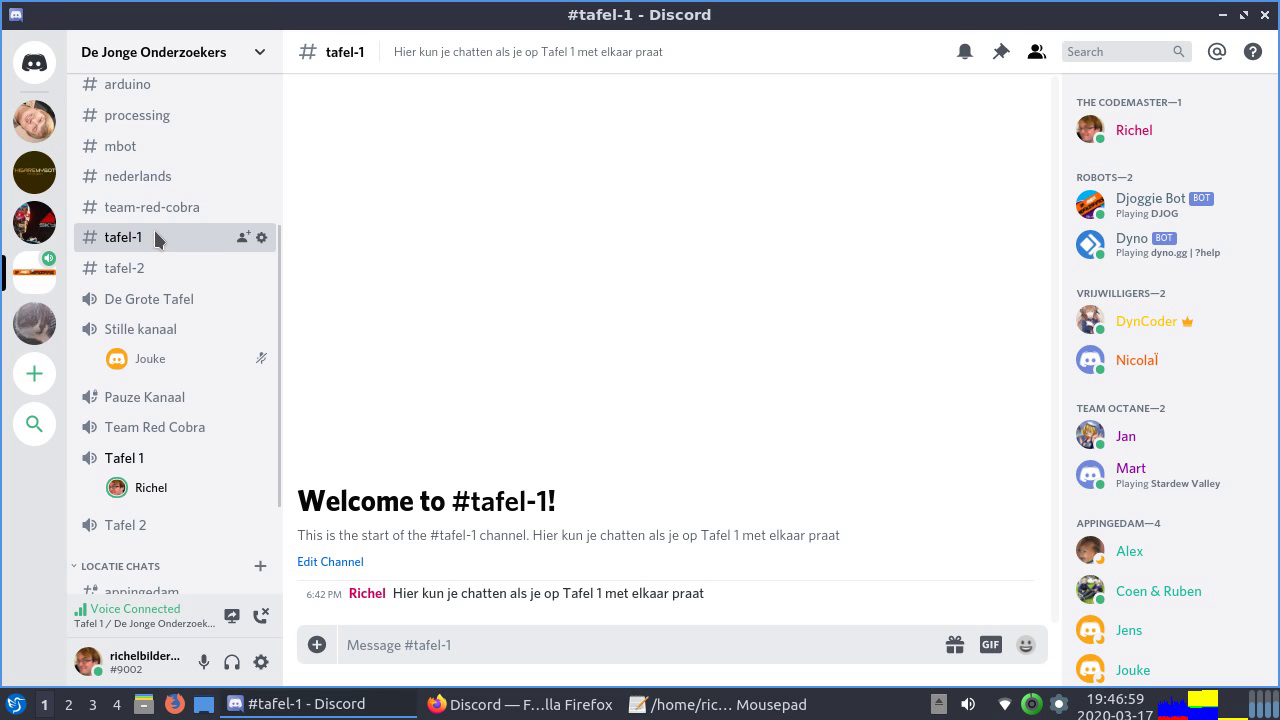
pyautogui.click(576, 651)
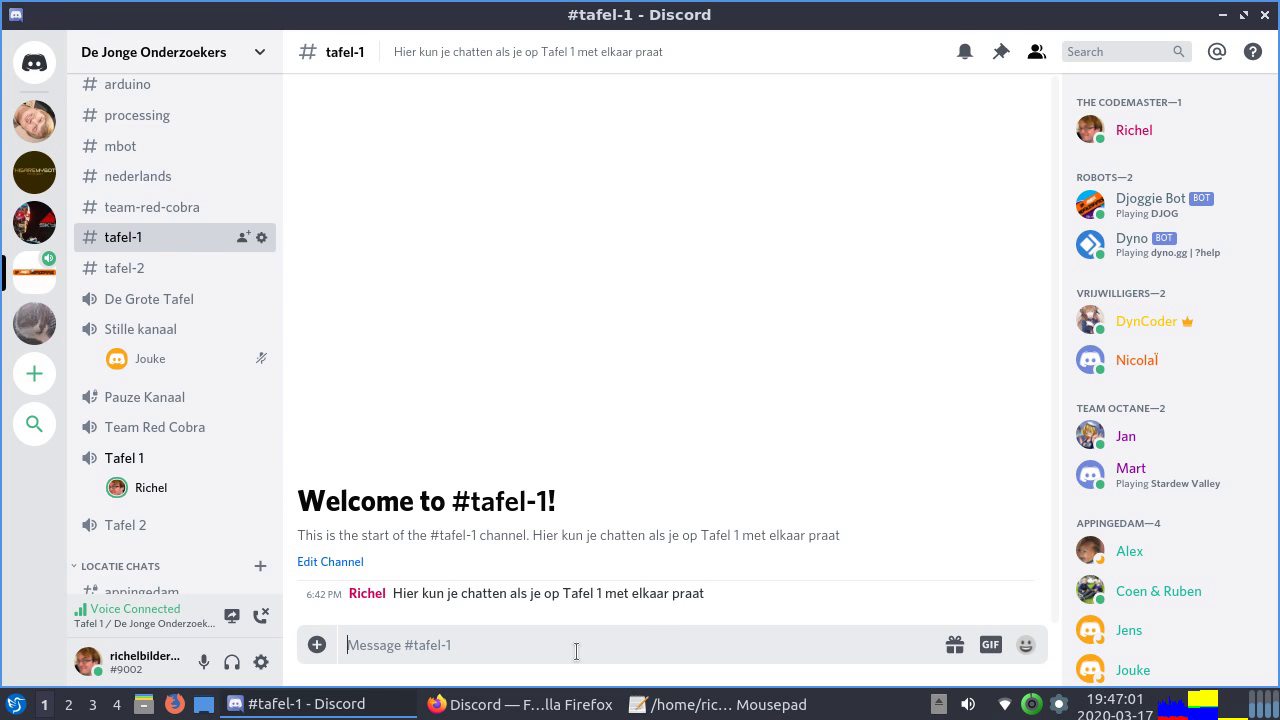
pyautogui.write('wefkbiwe')
pyautogui.hotkey('ctrl', 'a')
pyautogui.press('BackSpace')
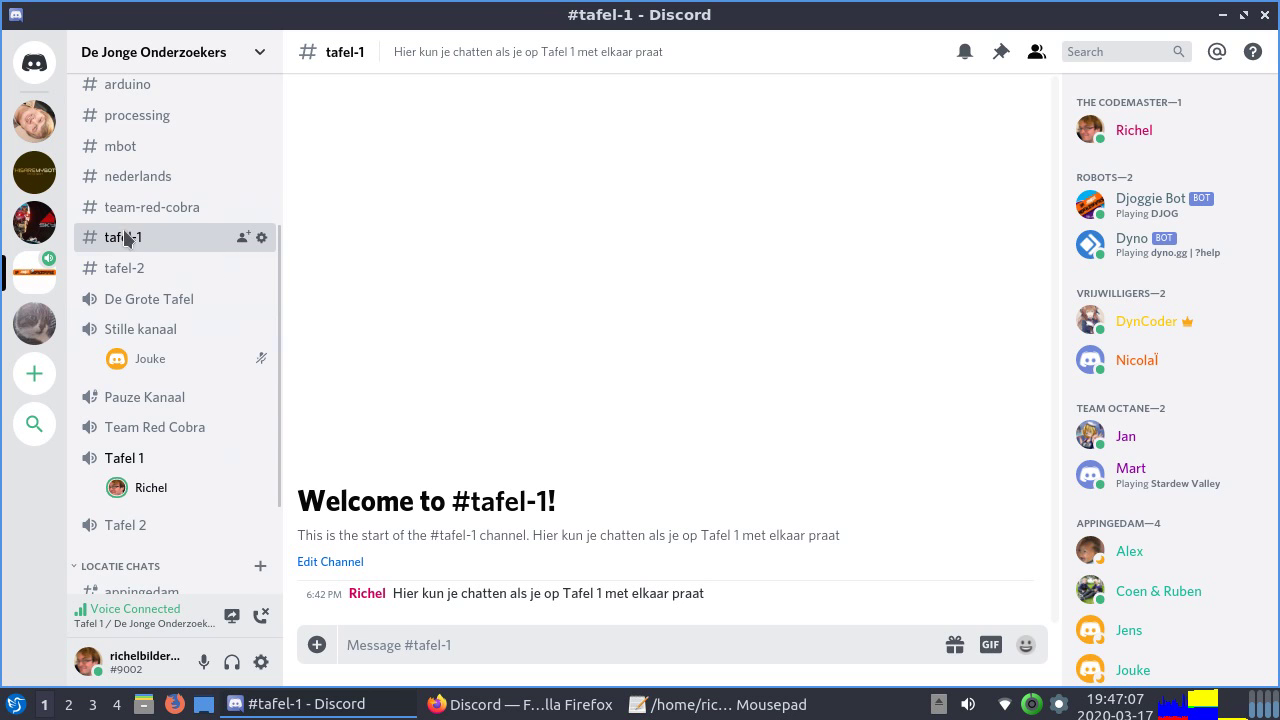
pyautogui.click(160, 301)
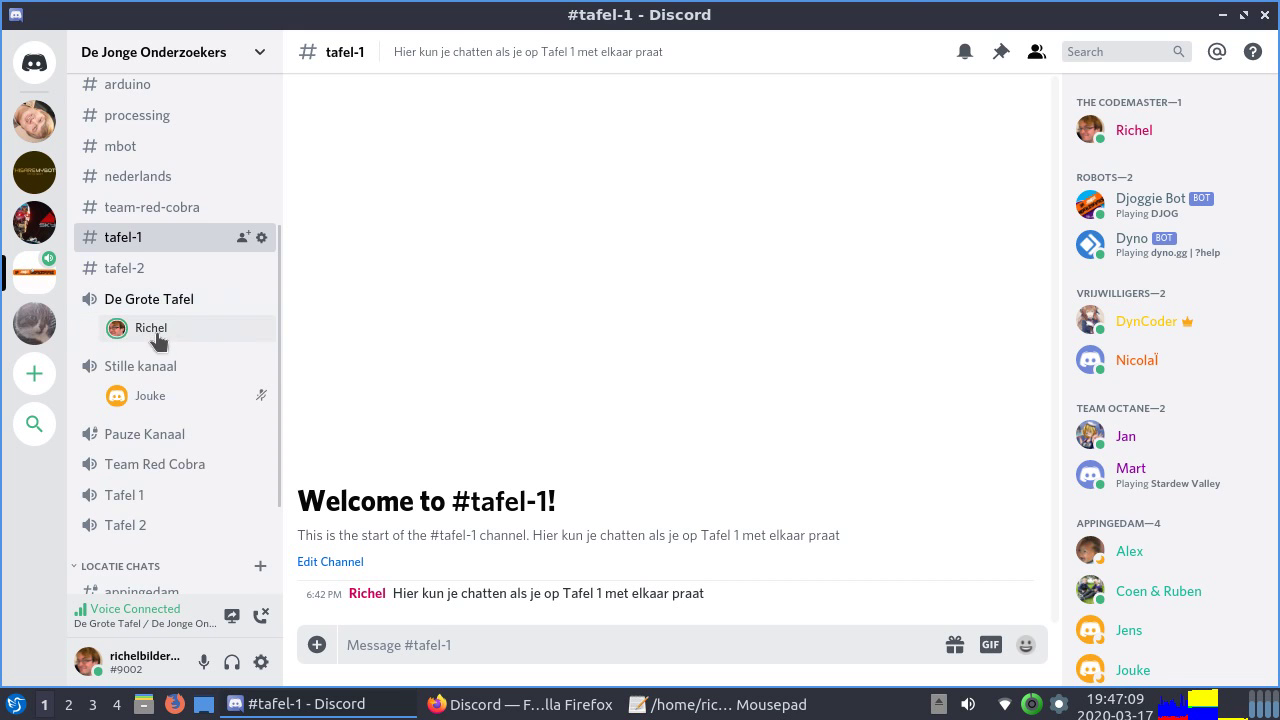
# Switch to Firefox and show the lesson timetable on the for_students.md GitHub page
pyautogui.click(482, 704)
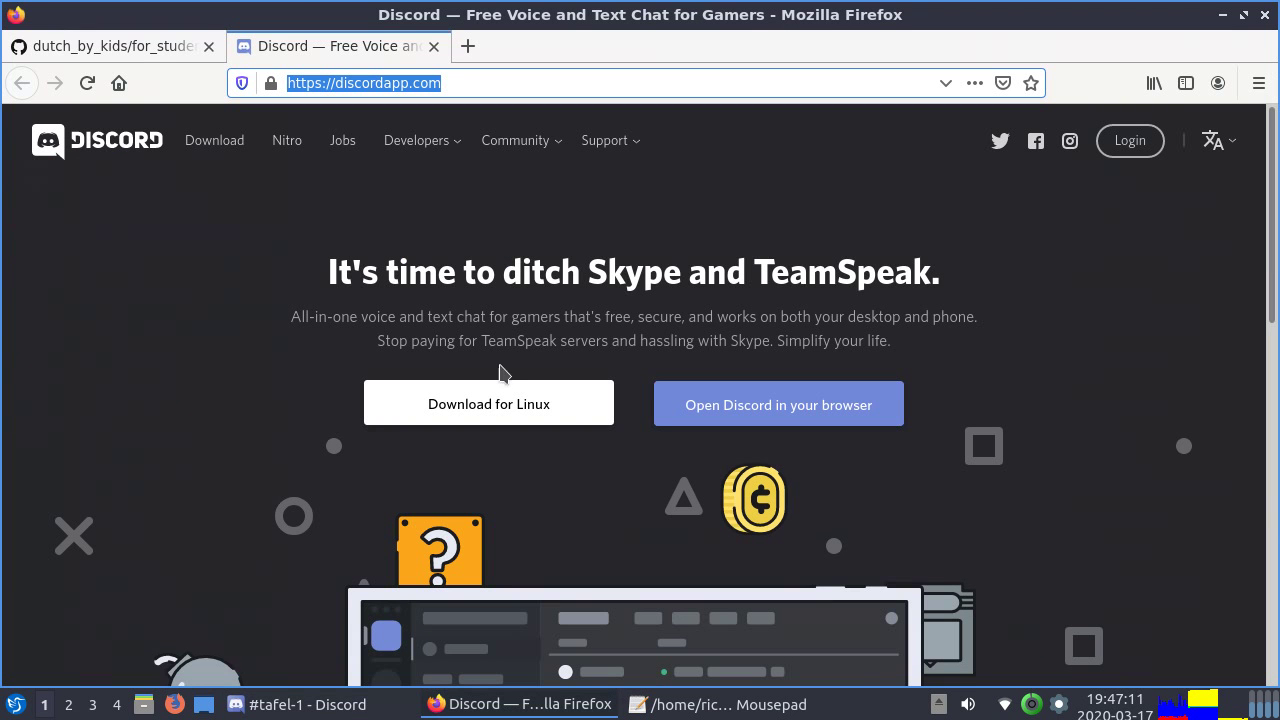
pyautogui.click(94, 47)
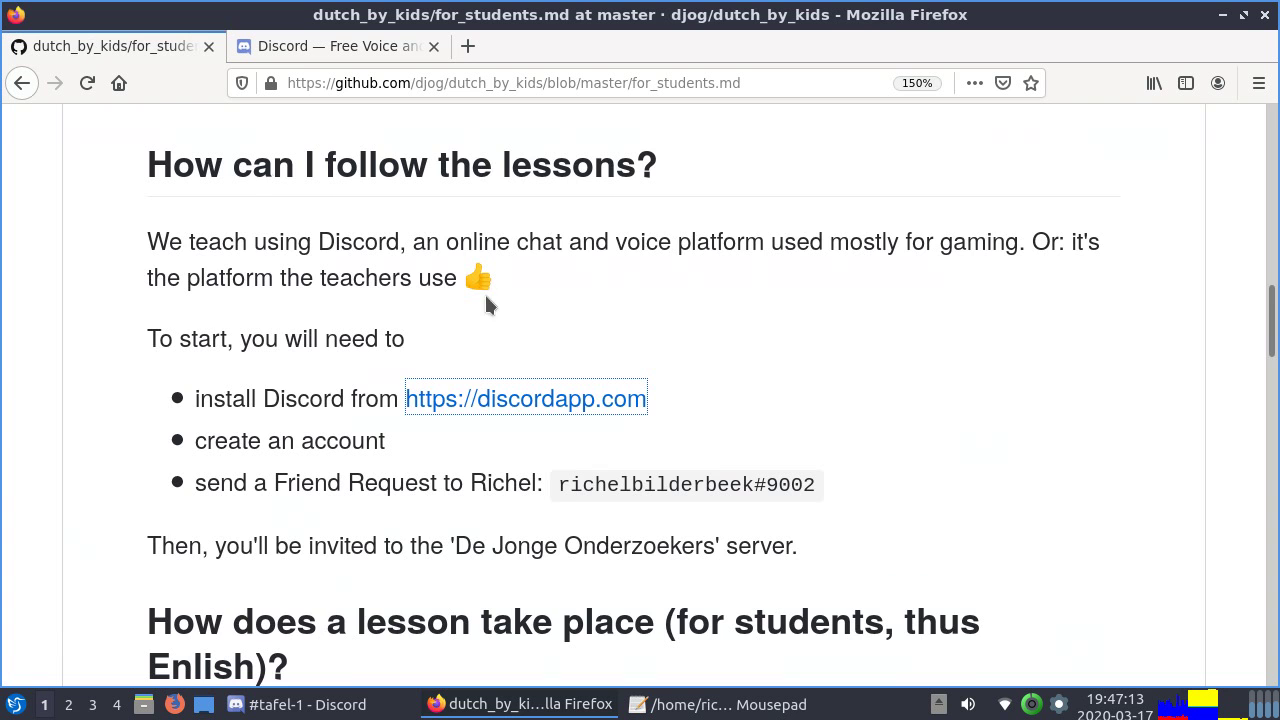
pyautogui.scroll(-5, 400, 356)
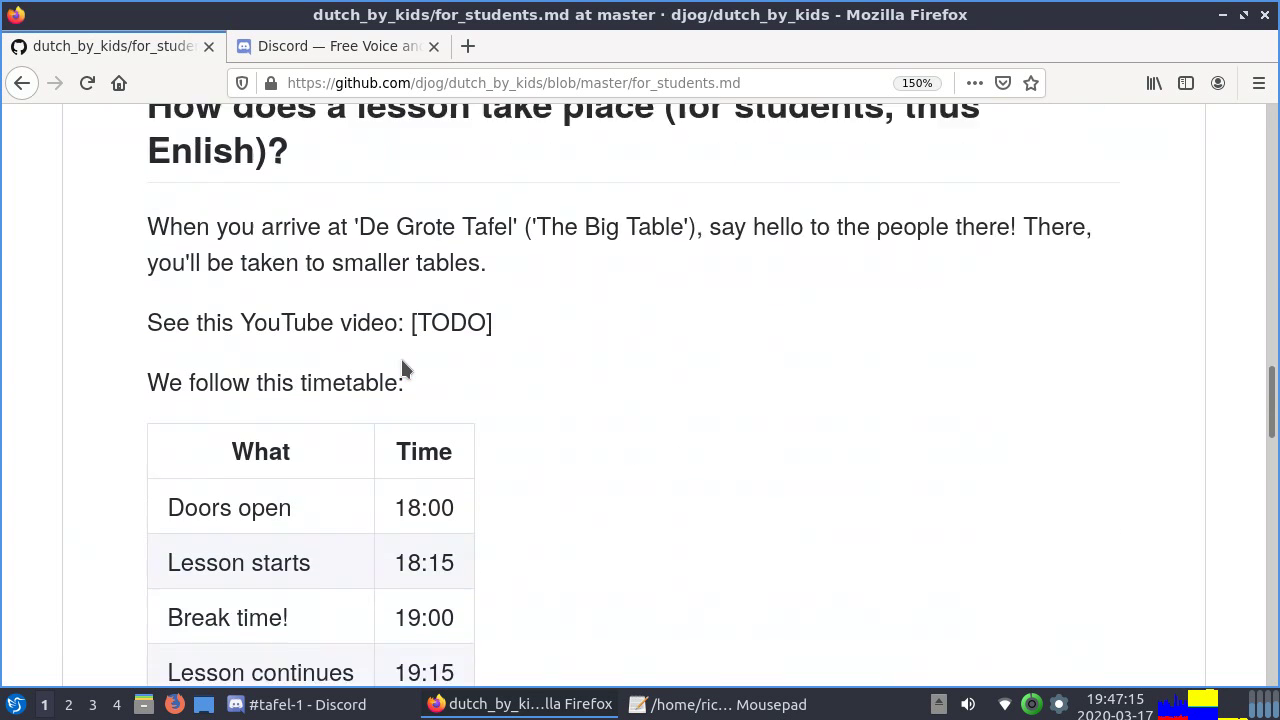
pyautogui.scroll(-1, 403, 364)
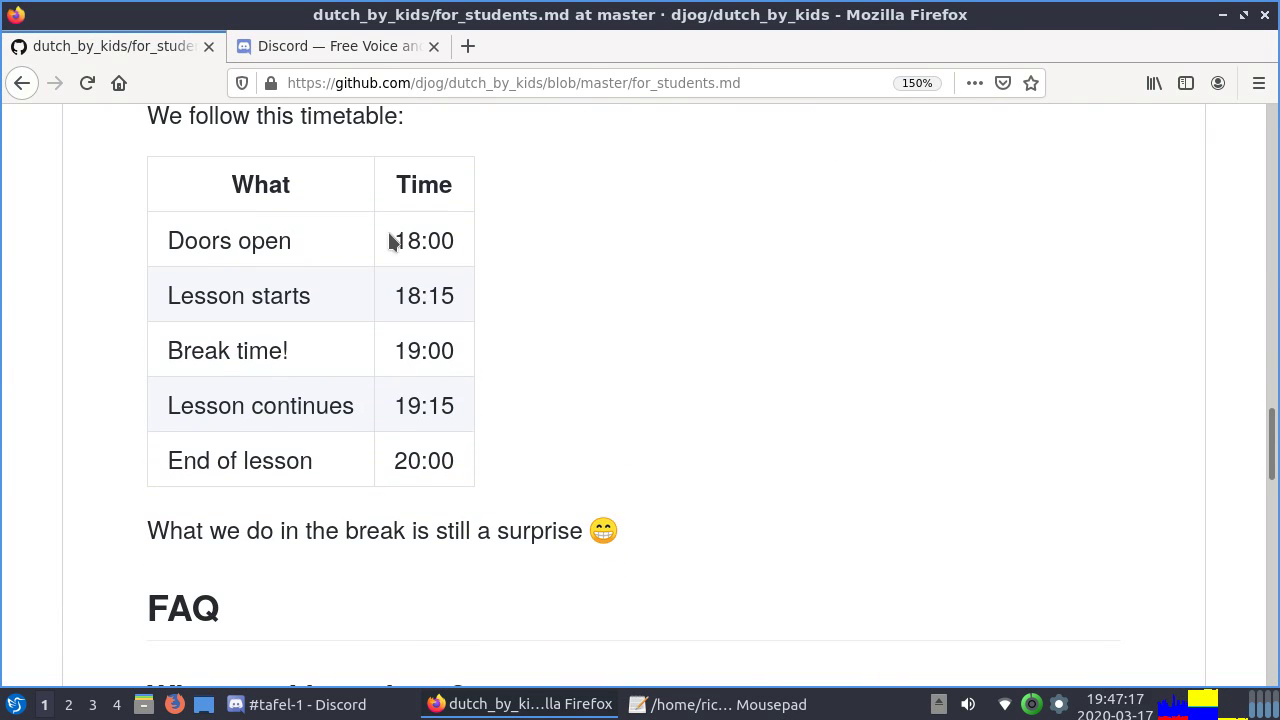
# Highlight the times in the lesson timetable one after another, from 18:00 for doors open to 20:00 for end of lesson
pyautogui.moveTo(394, 240); pyautogui.dragTo(451, 238)
pyautogui.moveTo(398, 296); pyautogui.dragTo(465, 291)
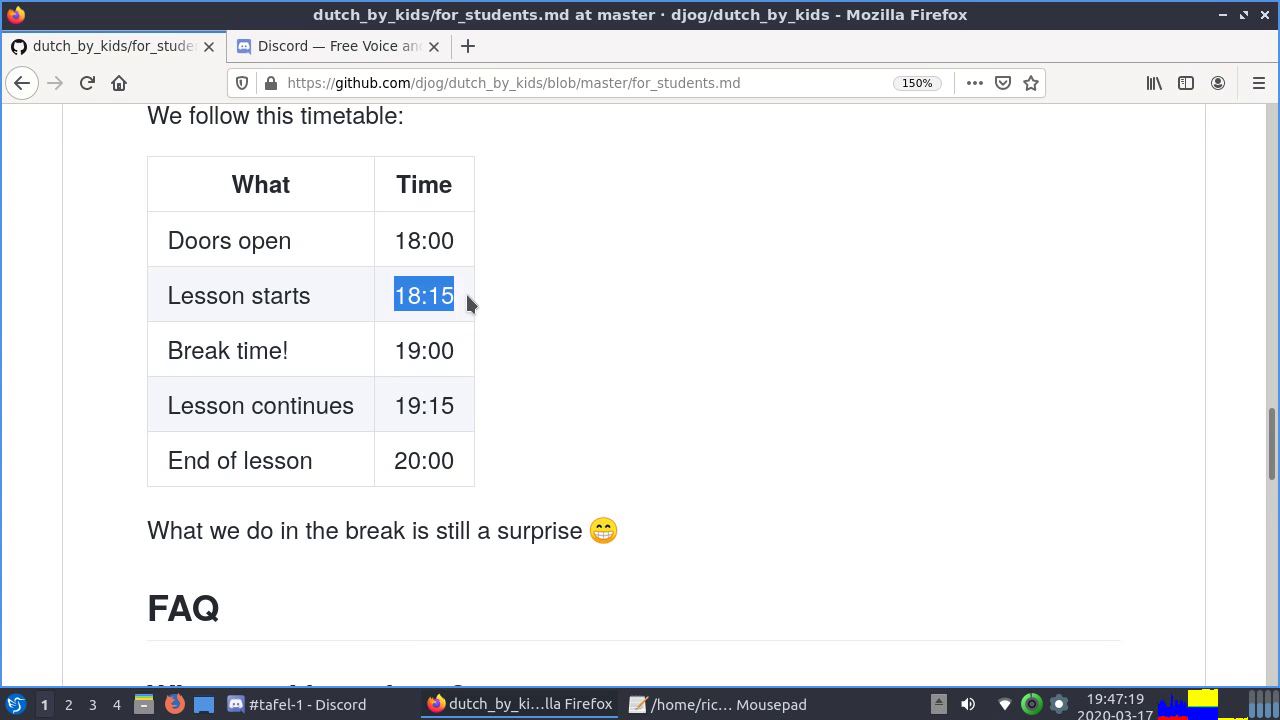
pyautogui.click(466, 291)
pyautogui.moveTo(398, 352); pyautogui.dragTo(475, 364)
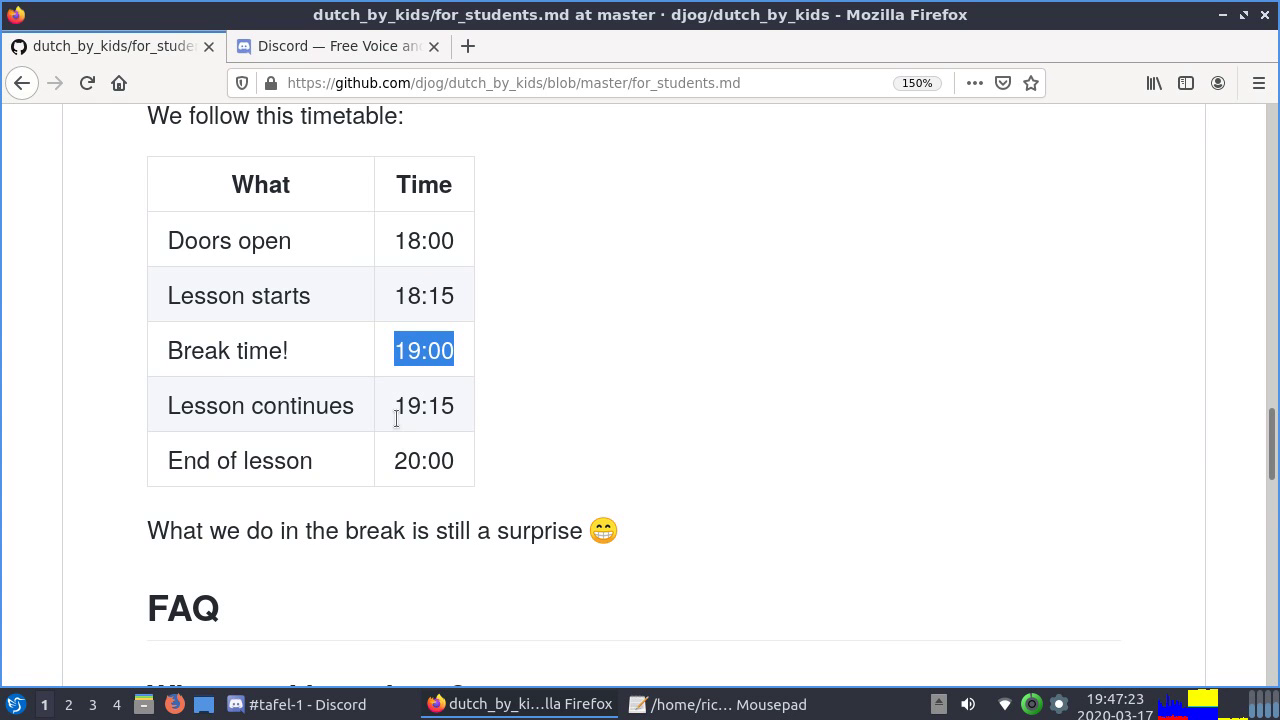
pyautogui.moveTo(396, 420); pyautogui.dragTo(470, 428)
pyautogui.scroll(-3, 583, 337)
pyautogui.scroll(3, 583, 337)
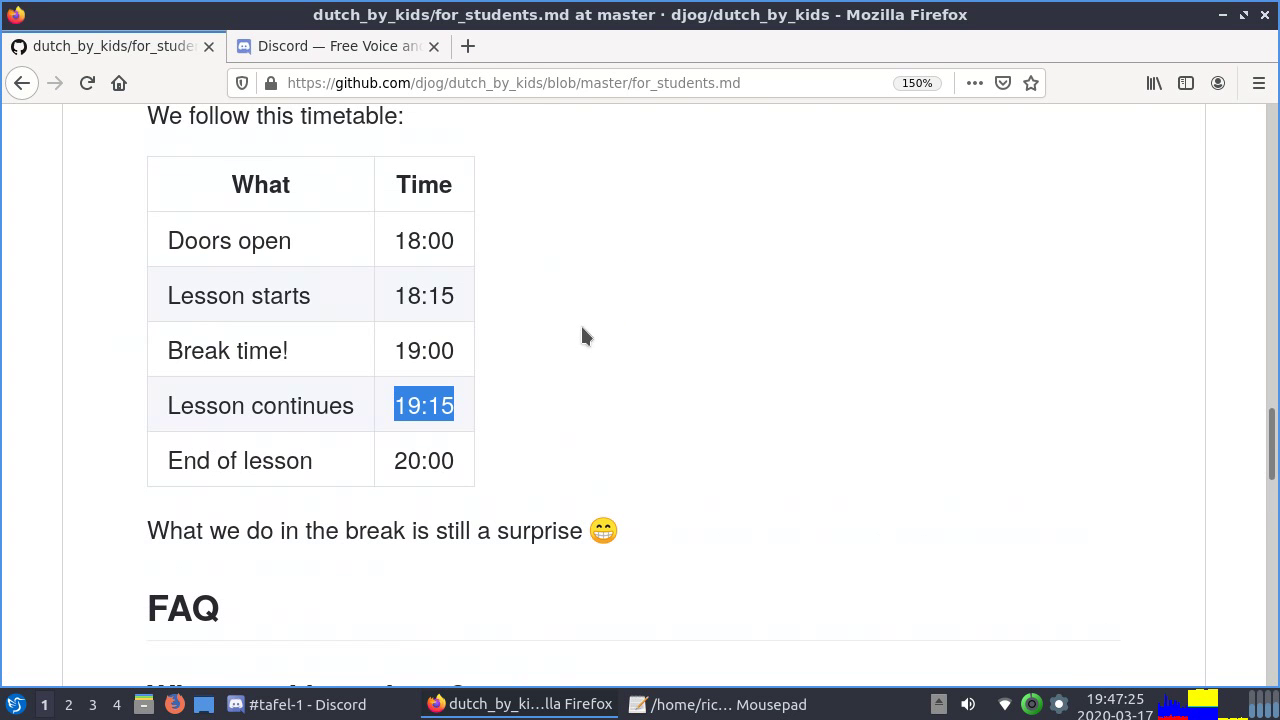
pyautogui.moveTo(394, 462); pyautogui.dragTo(467, 466)
pyautogui.click(388, 467)
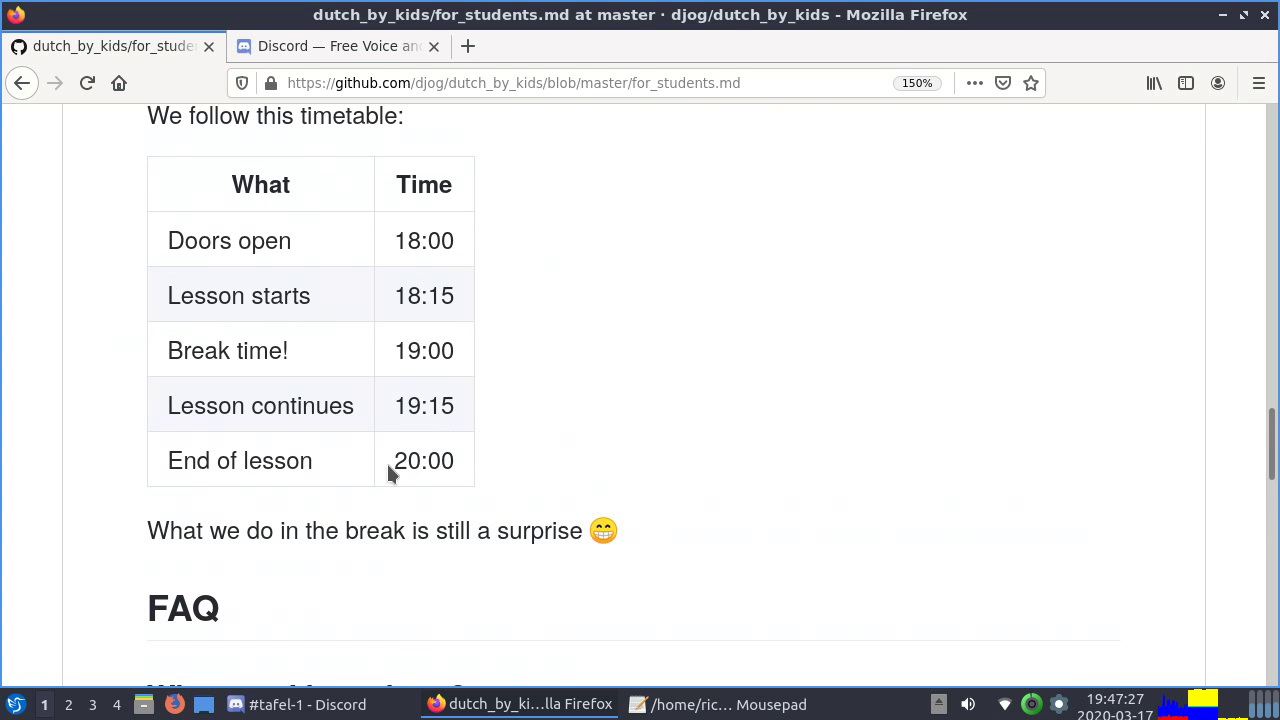
# Go through the FAQ to the 'I need help!' section and highlight 'Send a private message on Discord'
pyautogui.scroll(-4, 571, 369)
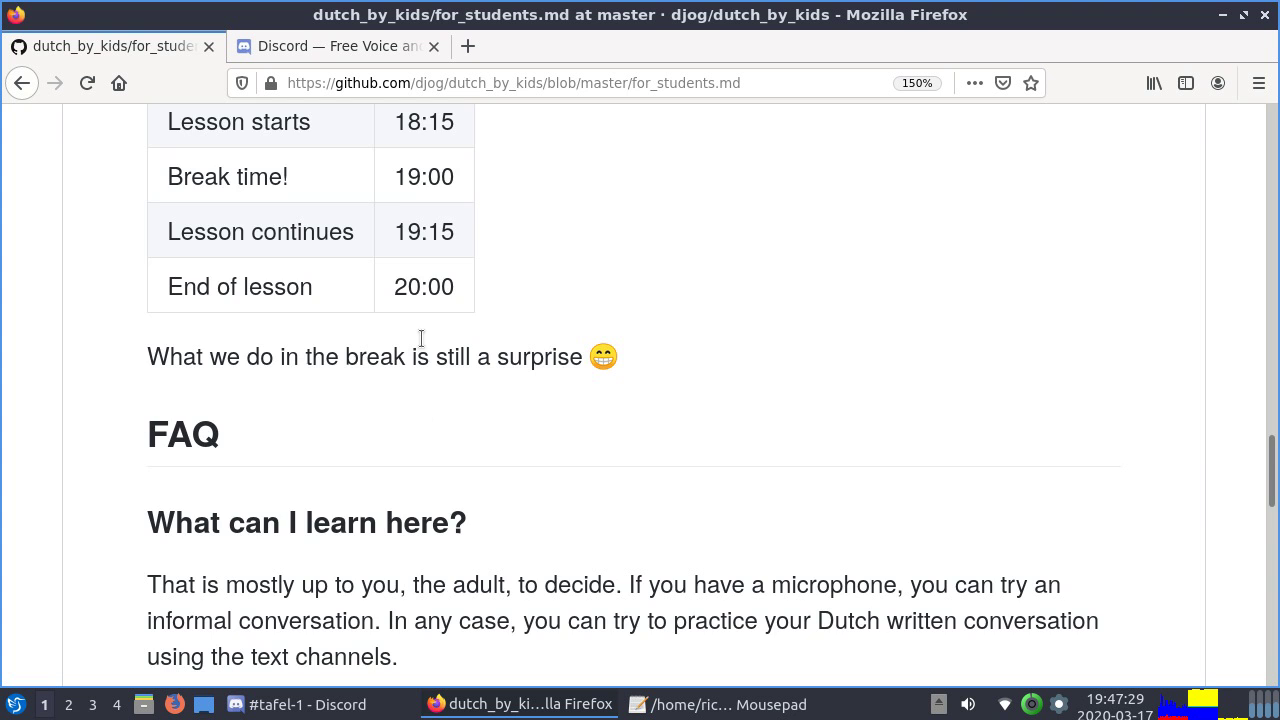
pyautogui.scroll(-5, 420, 335)
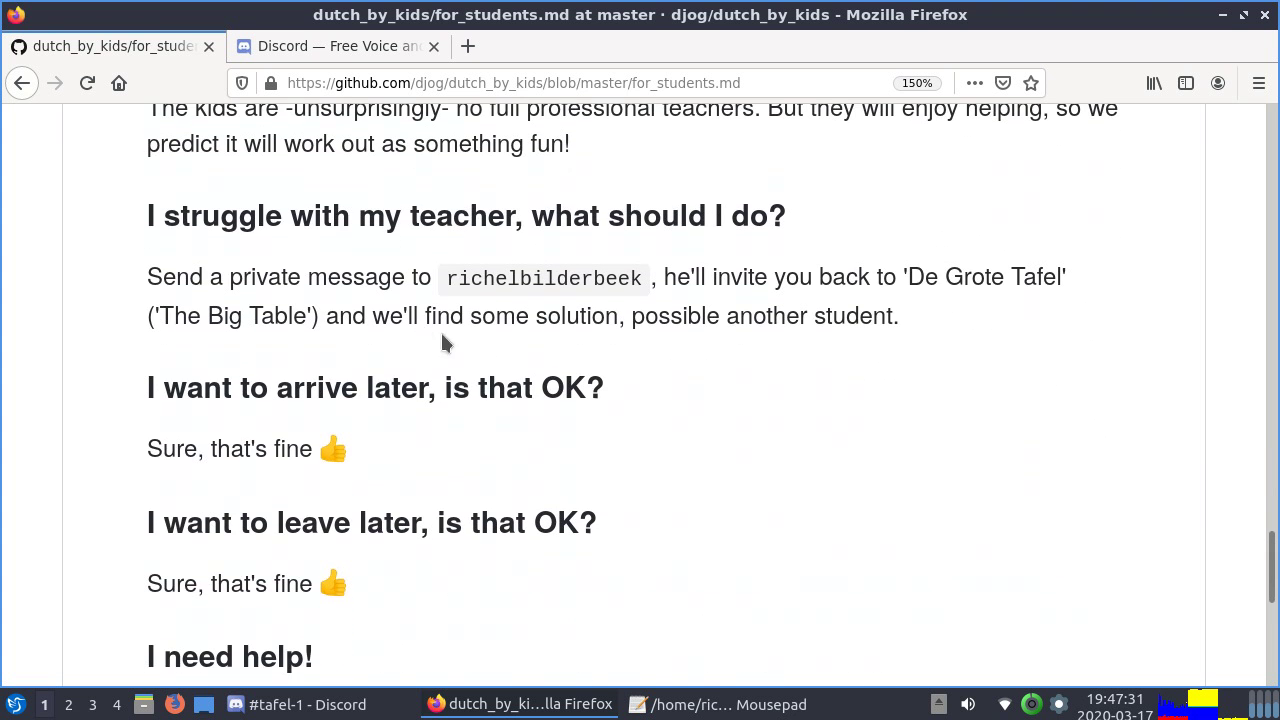
pyautogui.scroll(-2, 599, 320)
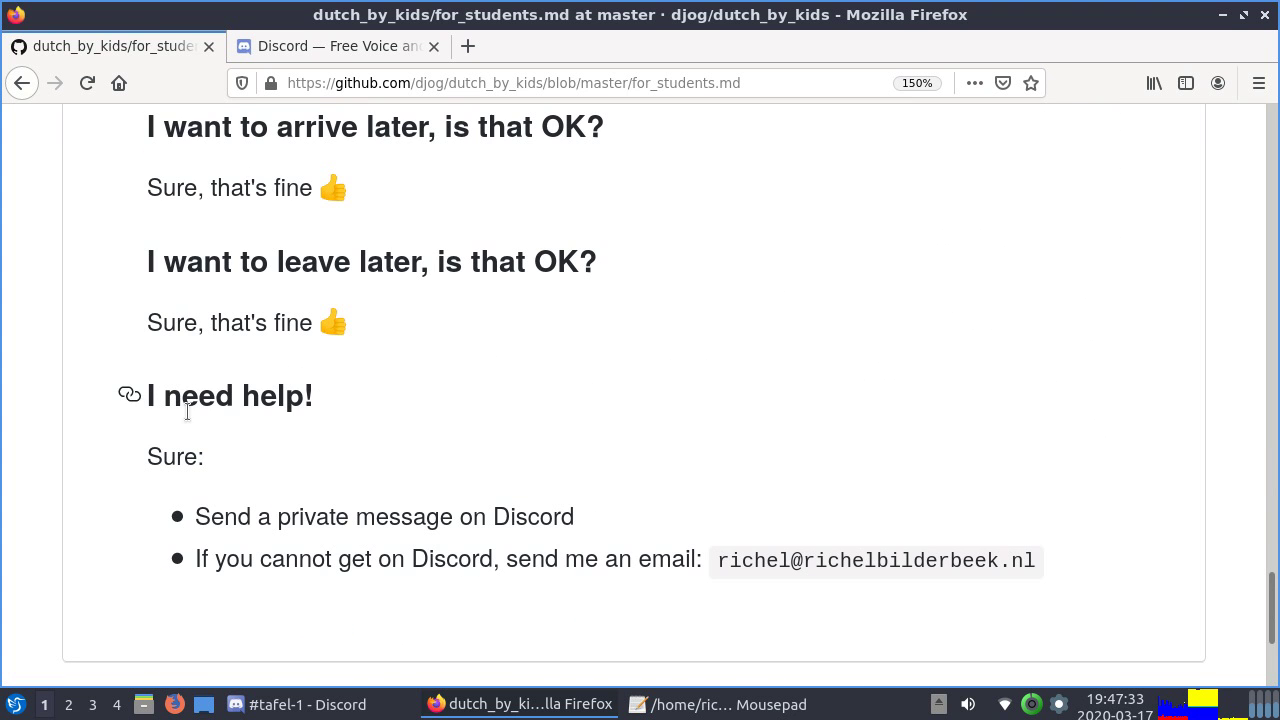
pyautogui.moveTo(195, 508); pyautogui.dragTo(639, 494)
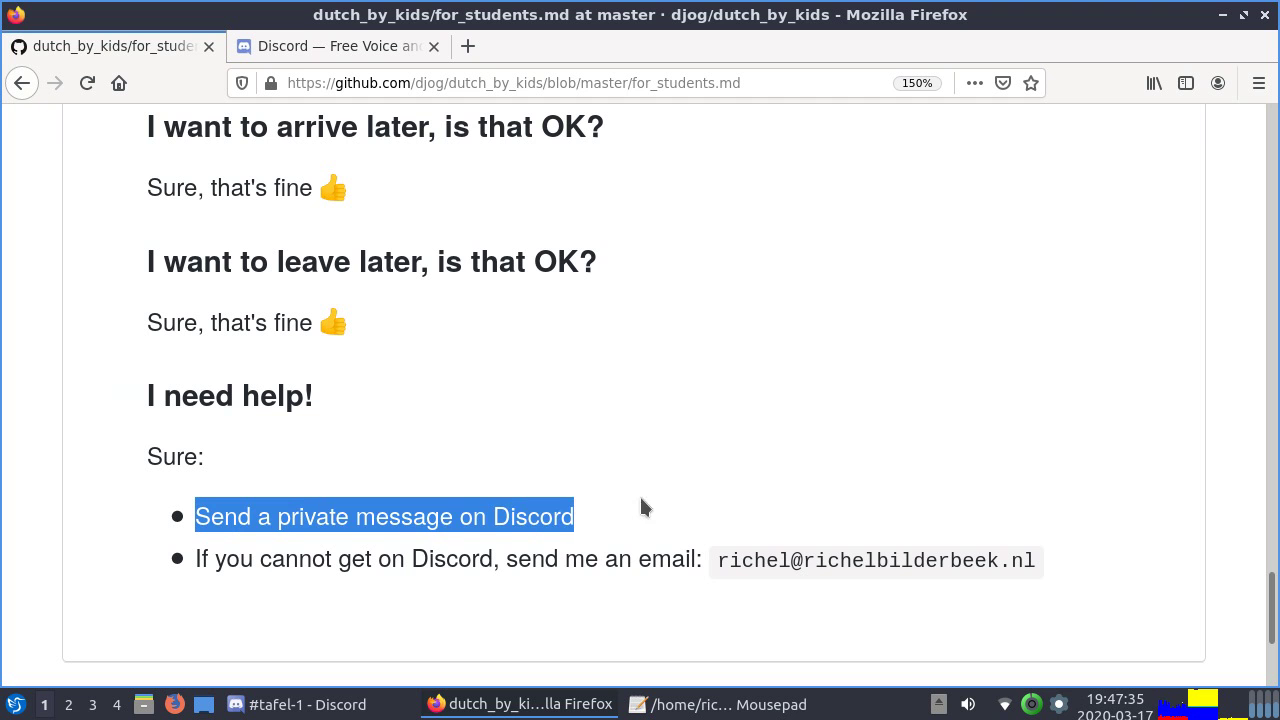
pyautogui.click(639, 494)
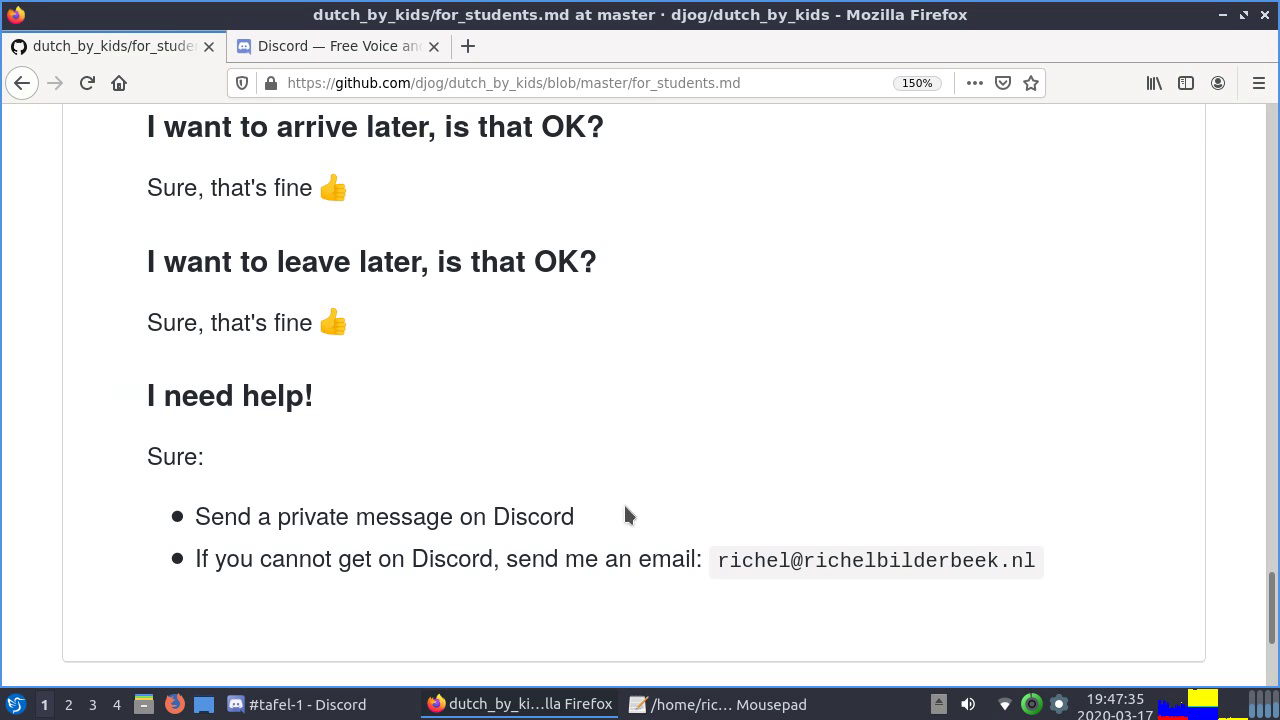
# Check the Mousepad outline, and return to the 'How can I follow the lessons?' section of the GitHub page in Firefox
pyautogui.click(717, 704)
pyautogui.click(427, 710)
pyautogui.scroll(10, 497, 506)
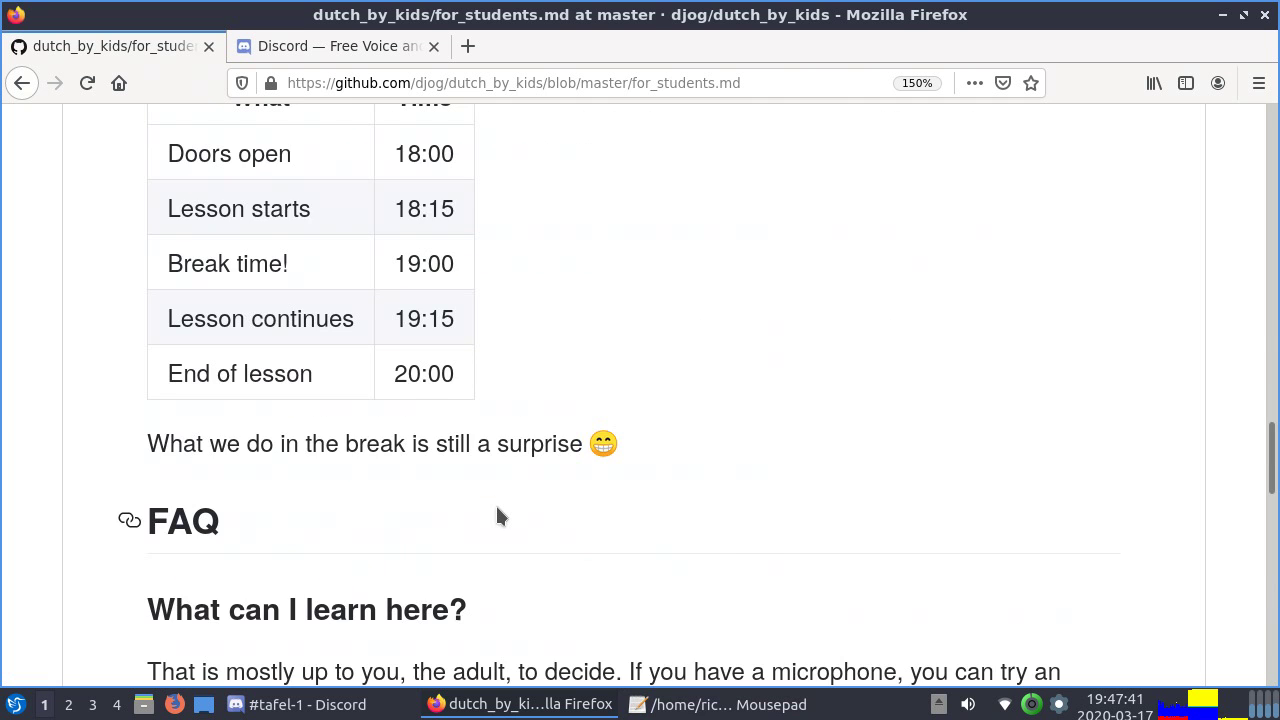
pyautogui.scroll(5, 497, 510)
pyautogui.scroll(-5, 497, 508)
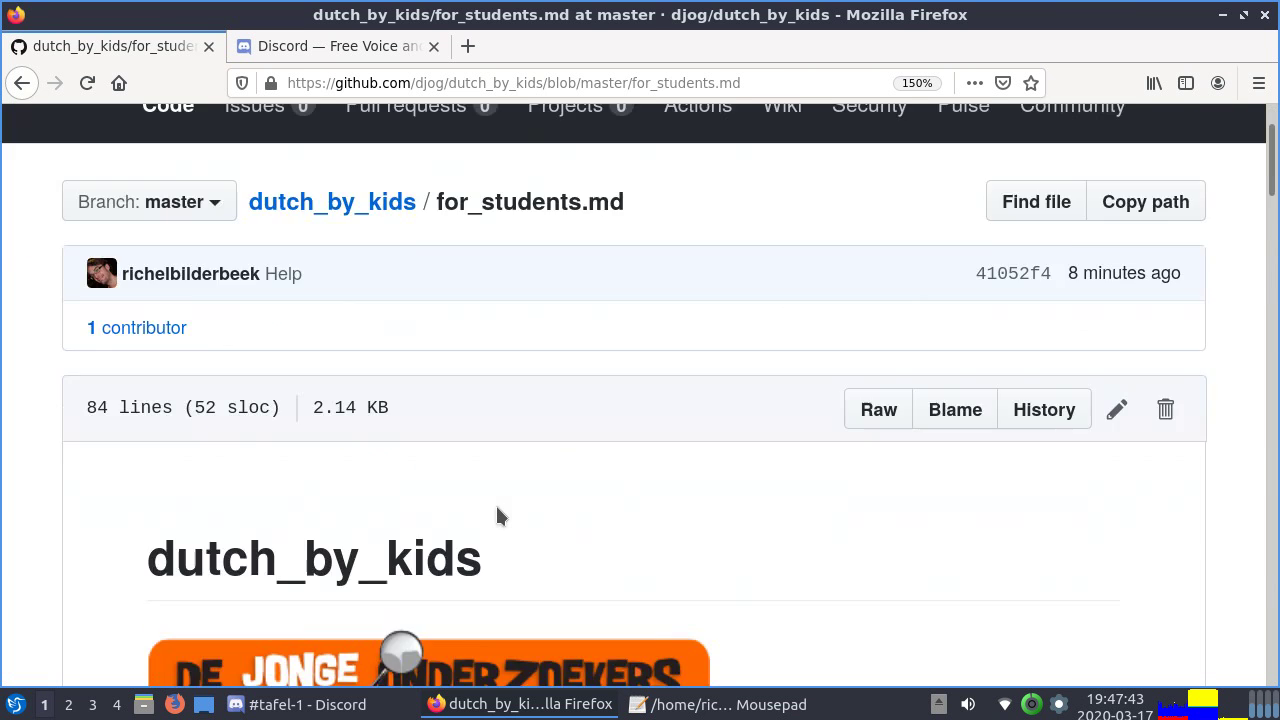
pyautogui.scroll(-4, 497, 506)
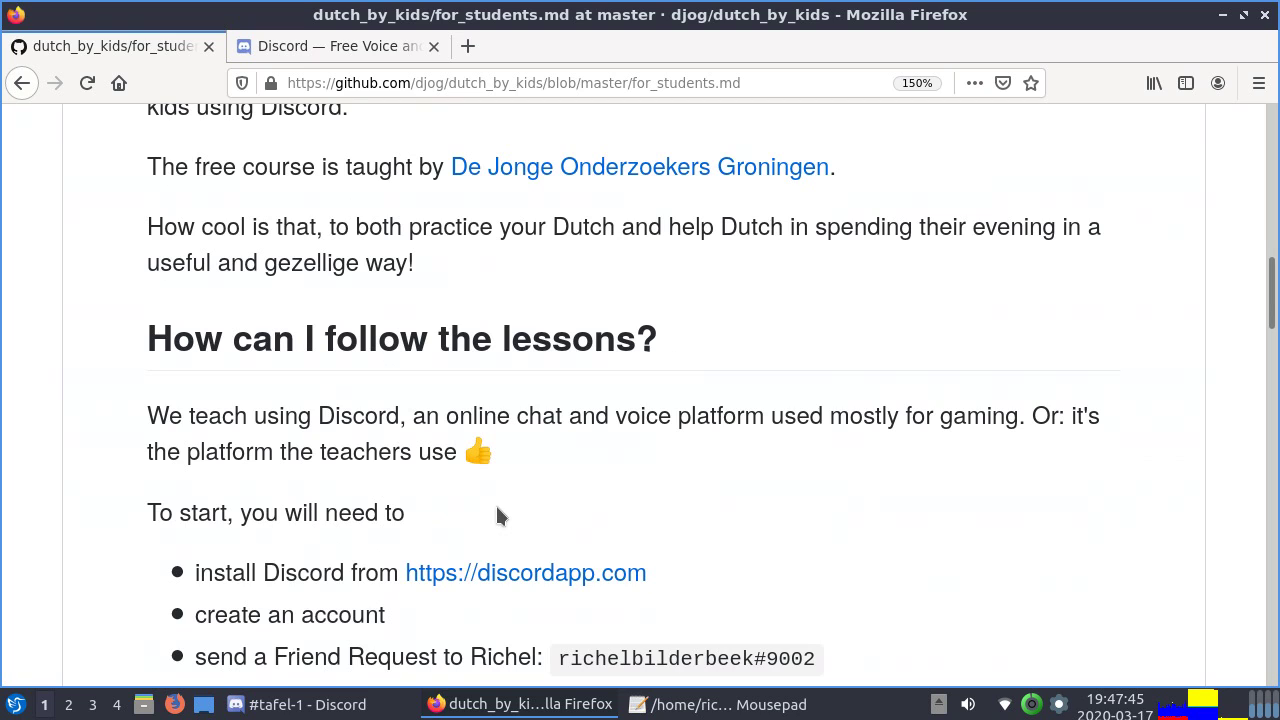